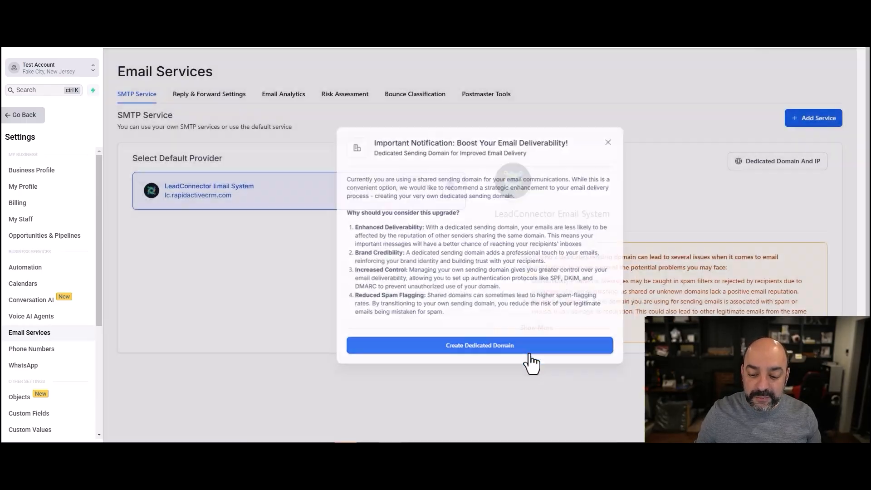
- Choose Create Dedicated Domain in the notification to reach the Add new domain form
left_click(528, 358)
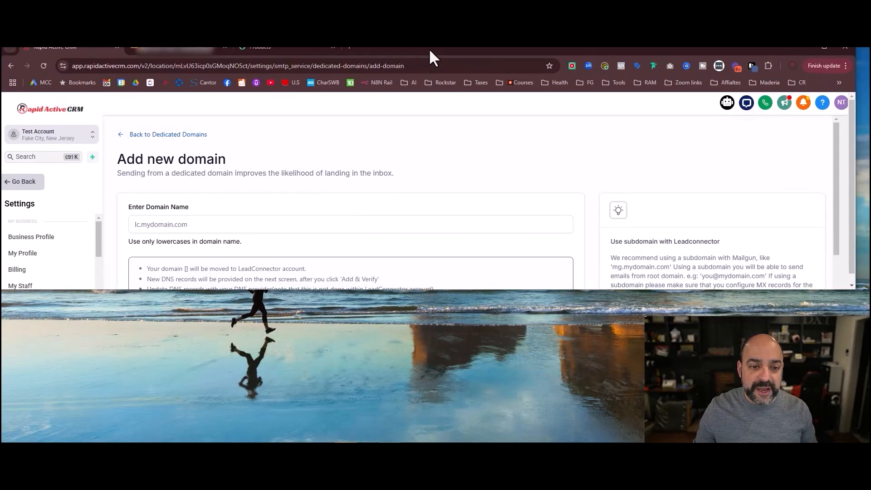
- In a new tab, try example addresses such as nuno.com/path and nuno.com/home2
left_click(347, 65)
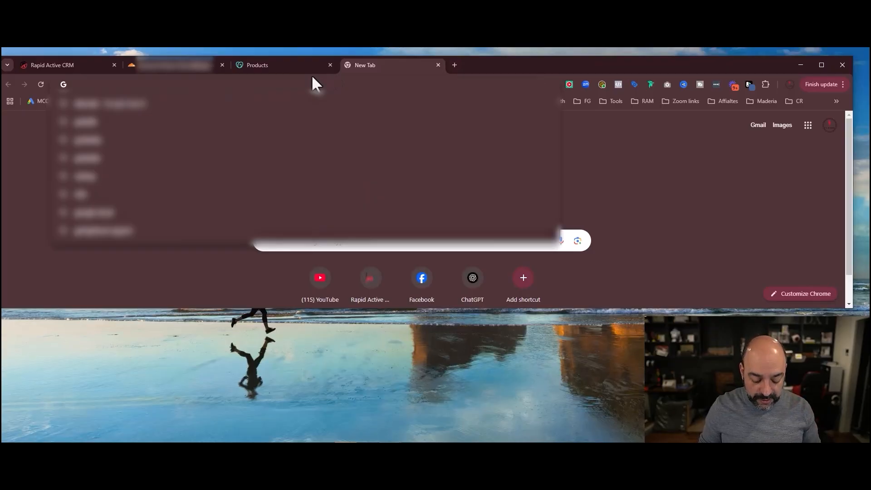
type("nuno.com")
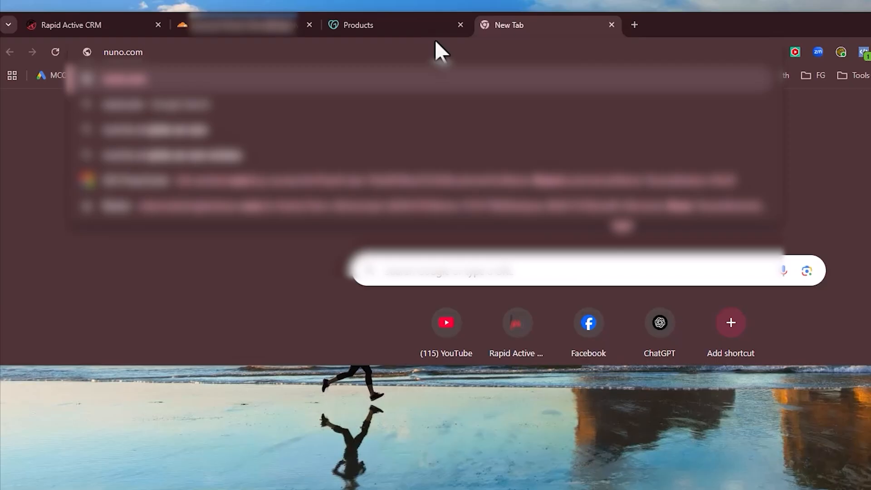
type("/path")
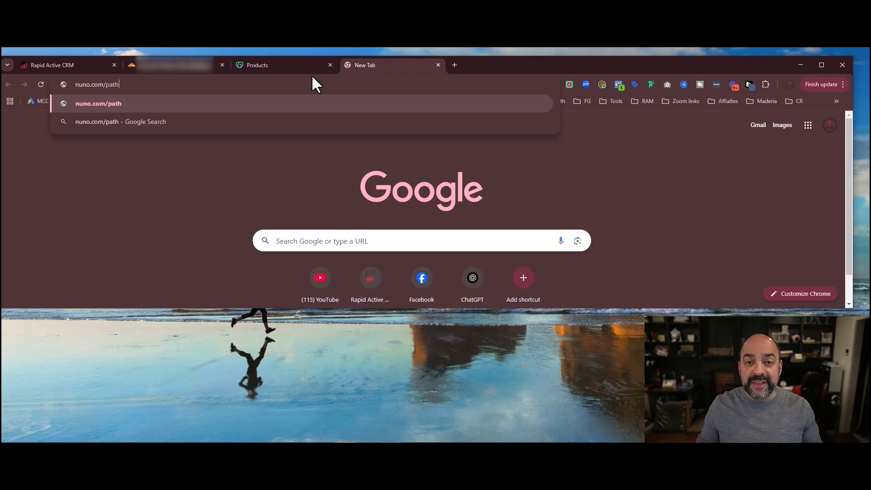
key("BackSpace")
key("BackSpace")
key("BackSpace")
key("BackSpace")
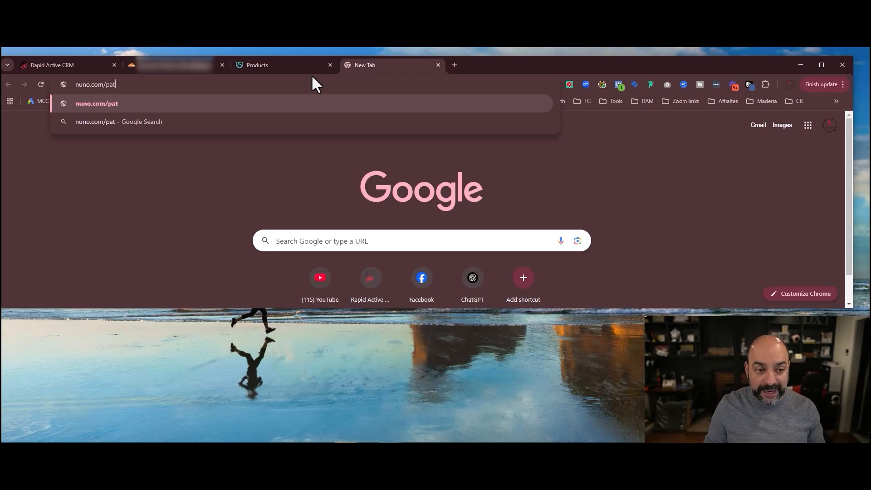
type("home")
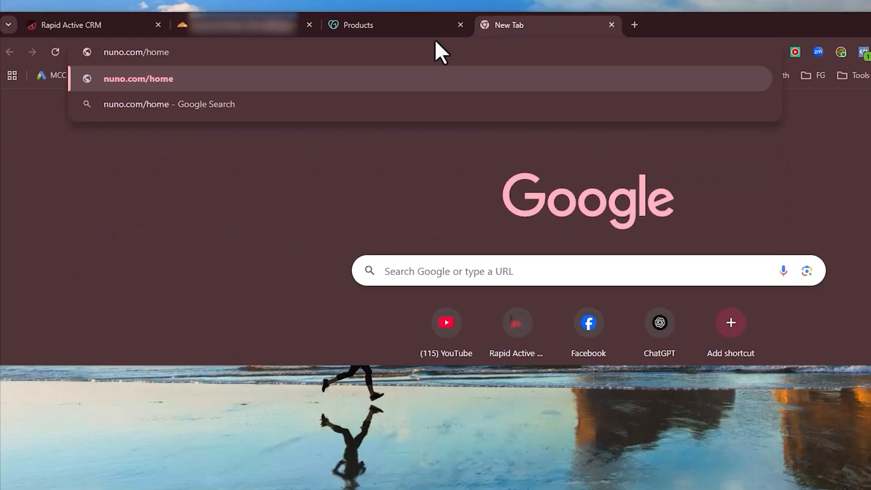
type("2")
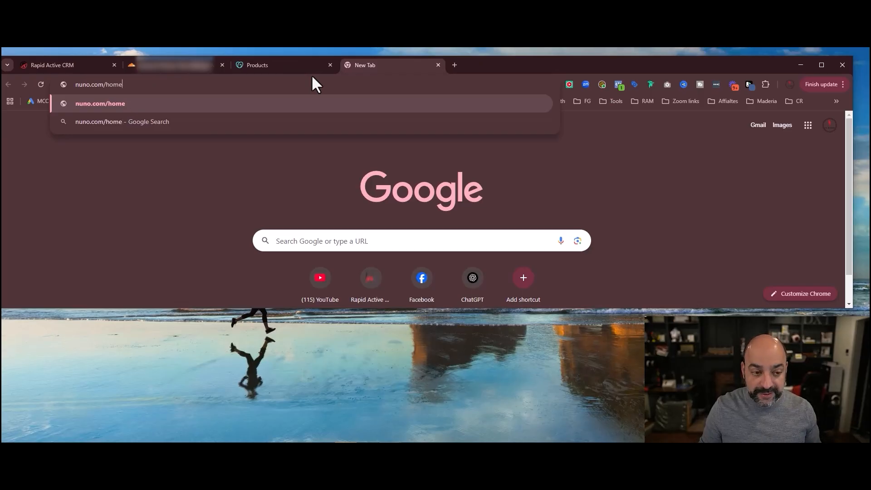
key("BackSpace")
key("BackSpace")
key("BackSpace")
key("BackSpace")
key("BackSpace")
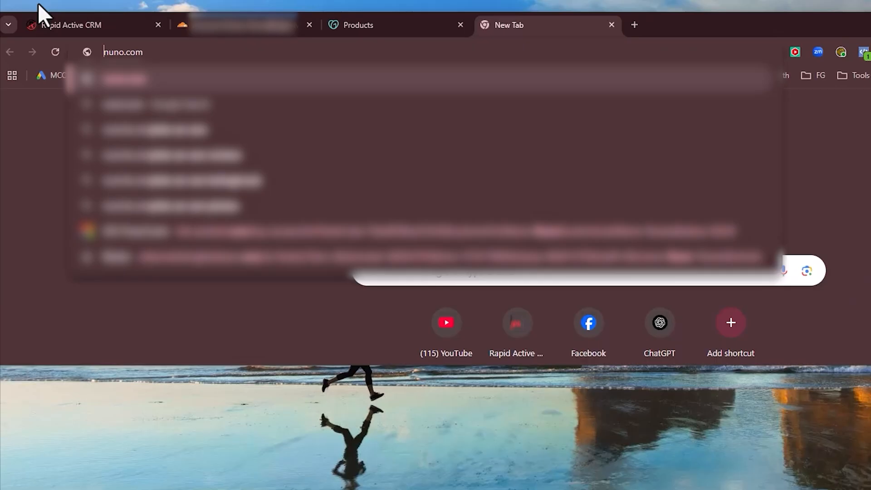
type("go.")
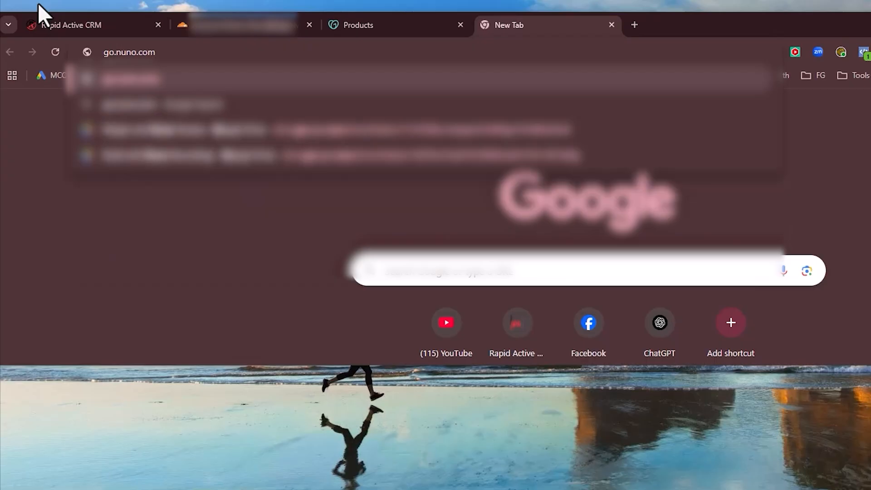
key("BackSpace")
key("BackSpace")
key("BackSpace")
type("www.")
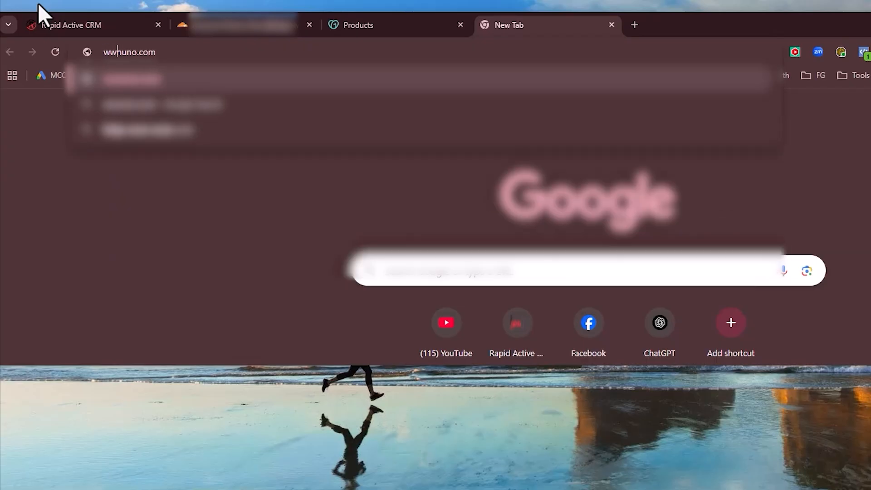
key("BackSpace")
key("BackSpace")
key("BackSpace")
key("BackSpace")
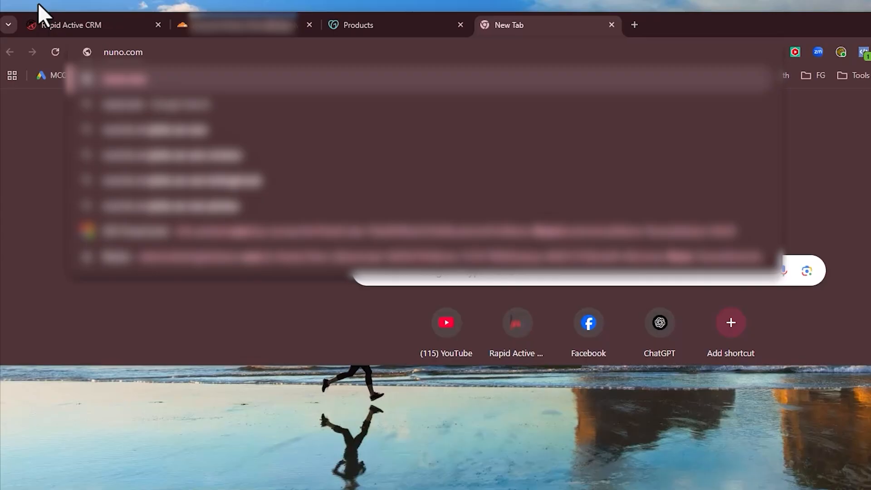
- Try subdomain prefixes go., 2. and finally lc. in front of nuno.com
key("Home")
type("go.")
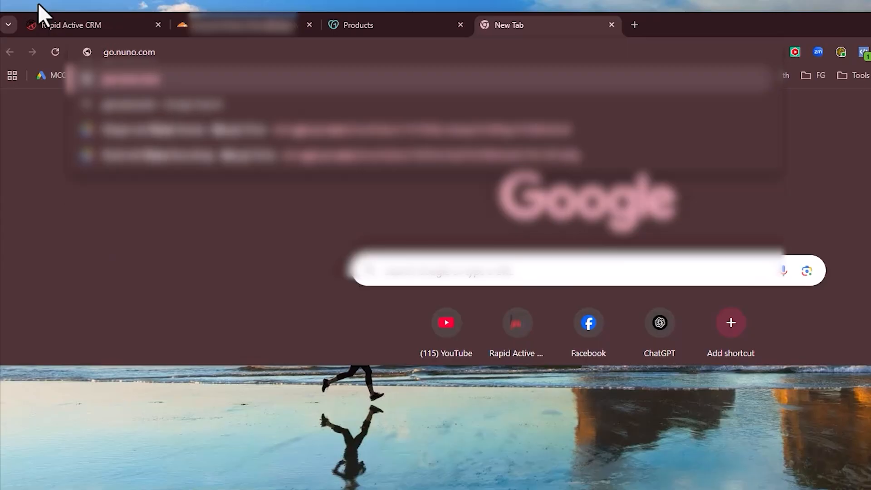
key("BackSpace")
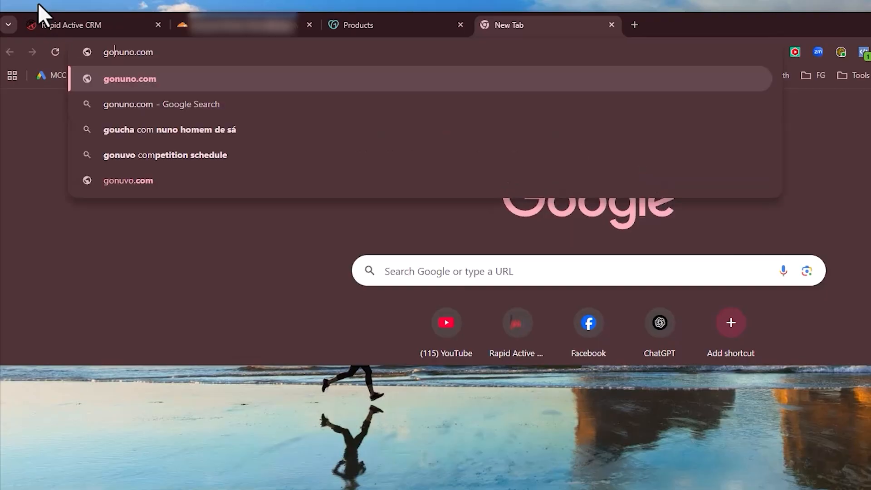
type("2.")
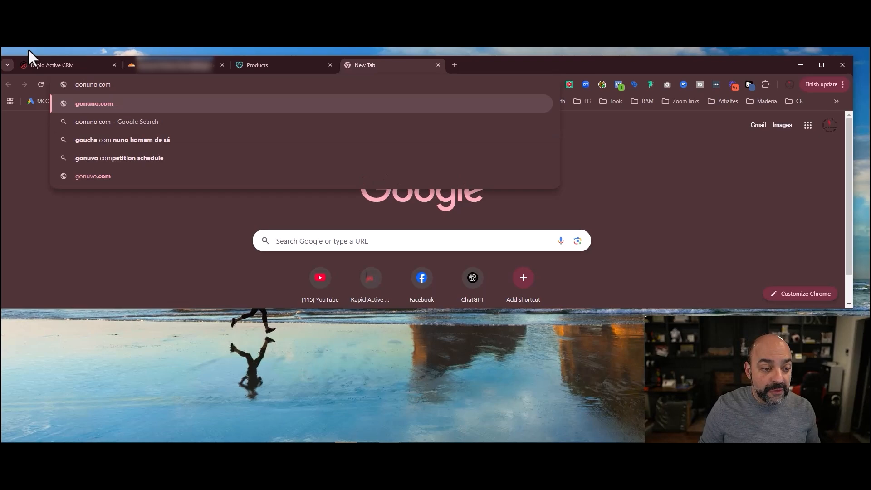
key("BackSpace")
key("BackSpace")
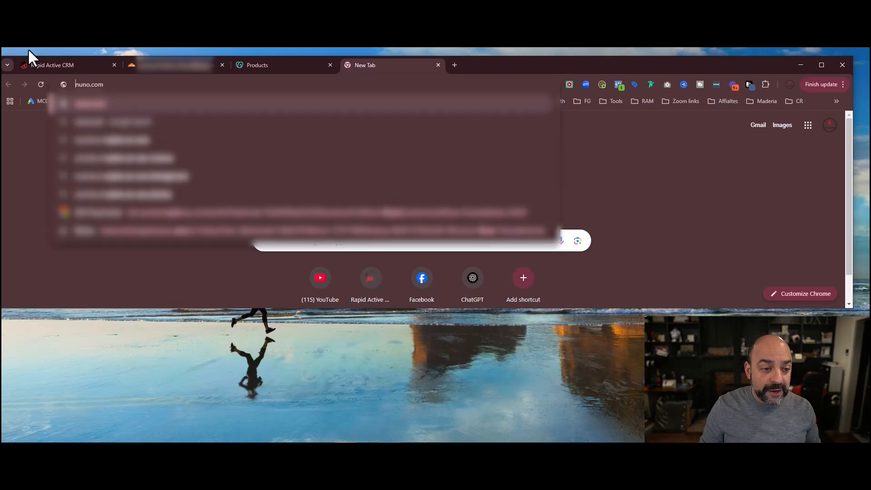
type("lc.")
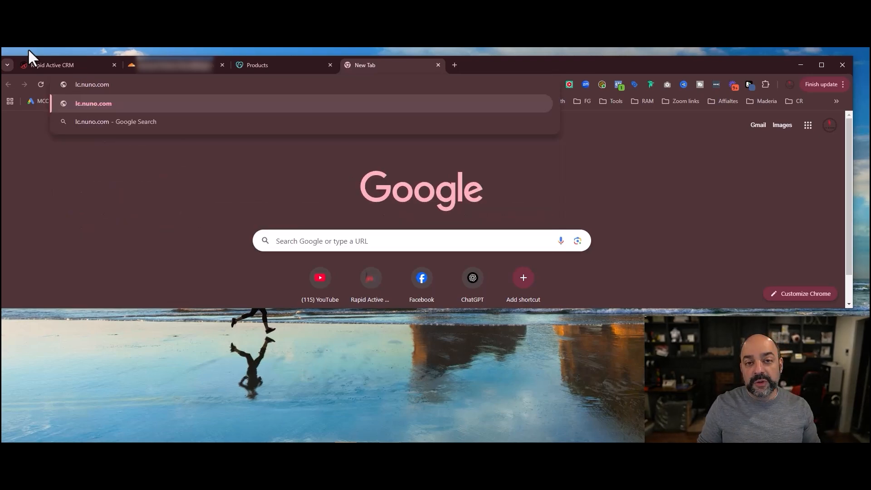
- Back in the CRM tab, maximize the window and start the domain name with lc
left_click(85, 64)
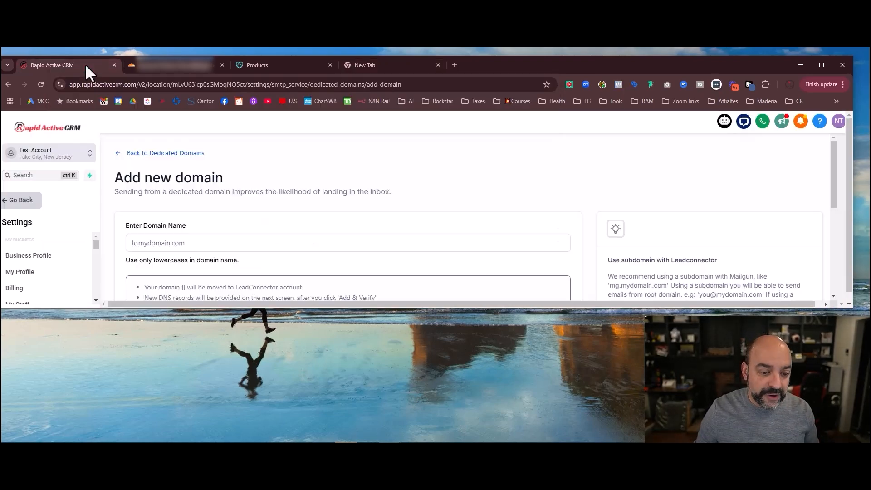
left_click(823, 64)
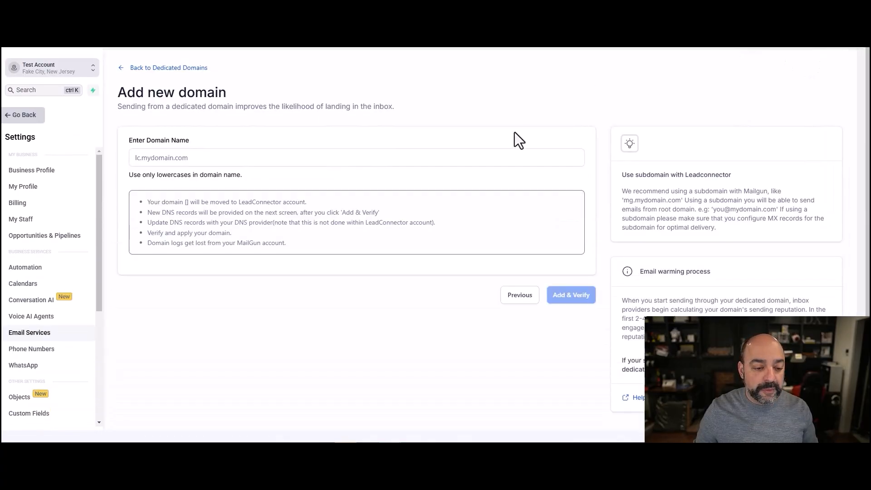
left_click(201, 160)
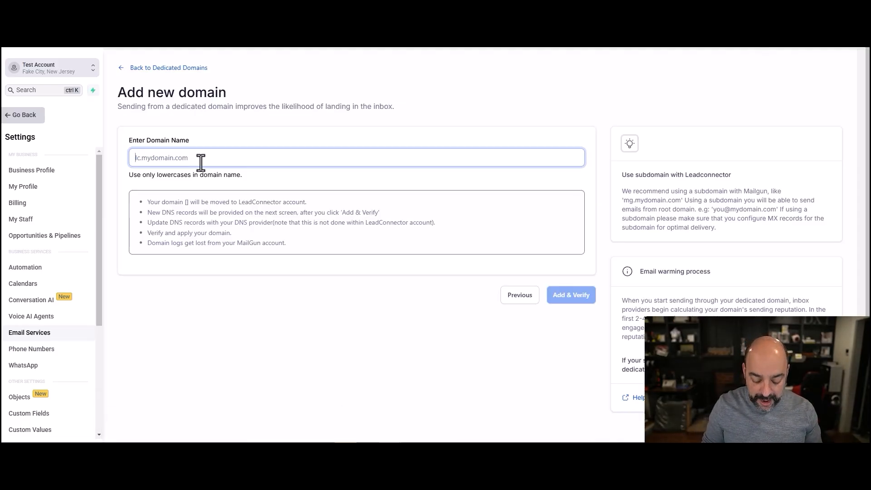
type("lc.")
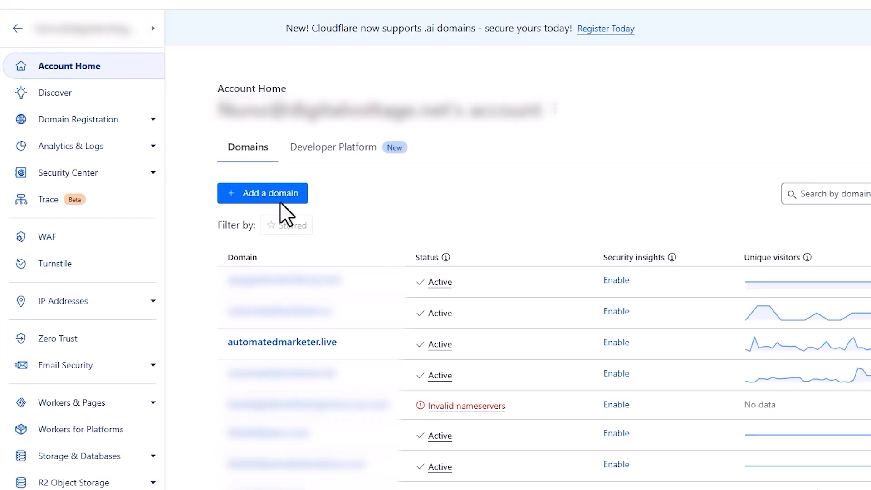
- Copy the automatedmarketer.live name from its Cloudflare overview page heading
left_click(305, 343)
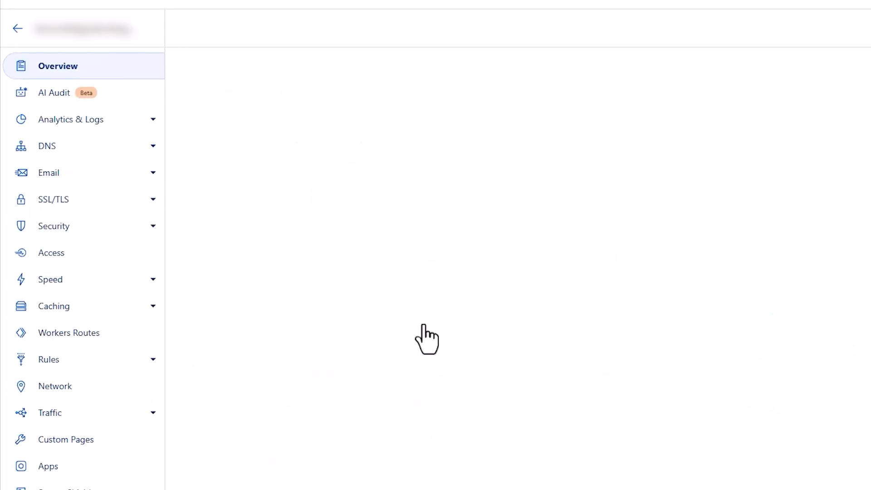
left_click_drag(504, 147, 310, 154)
right_click(334, 145)
left_click(390, 156)
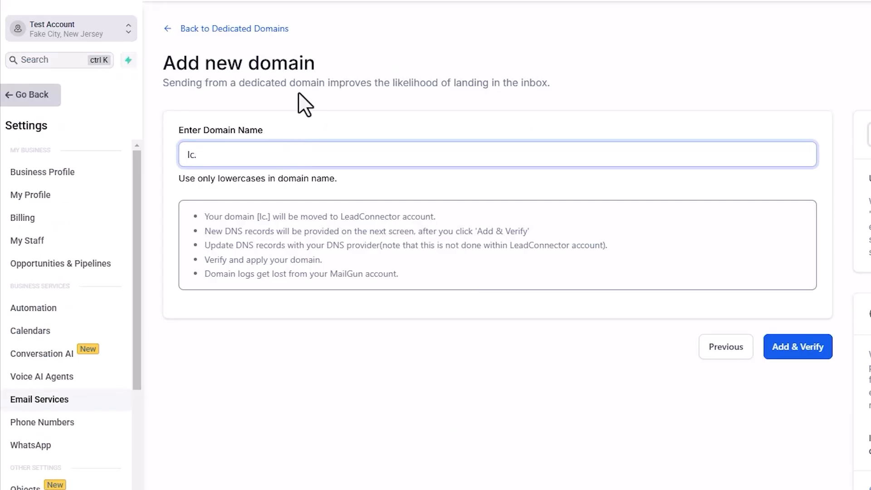
- Show example domains like nuno.co and yourdomain.com after lc., then paste automatedmarketer.live back
key("ctrl+v")
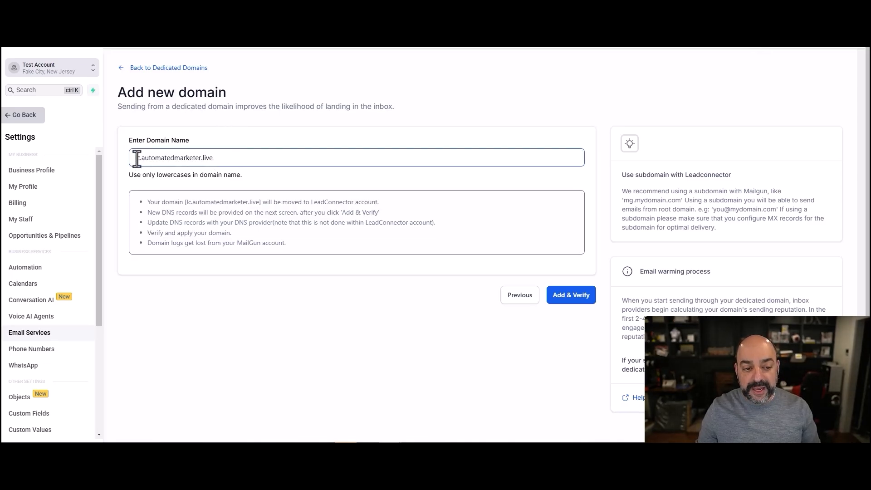
left_click_drag(141, 158, 218, 158)
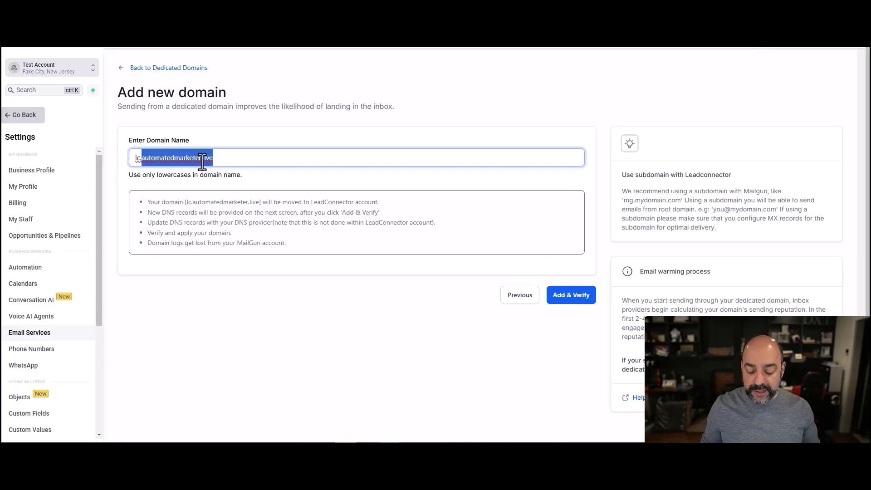
type("nuno.co")
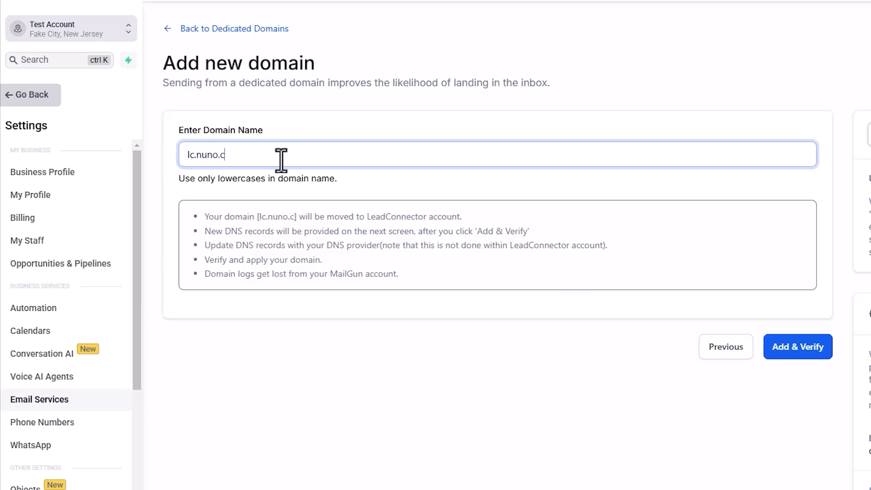
key("BackSpace")
key("BackSpace")
key("BackSpace")
key("BackSpace")
key("BackSpace")
key("BackSpace")
key("BackSpace")
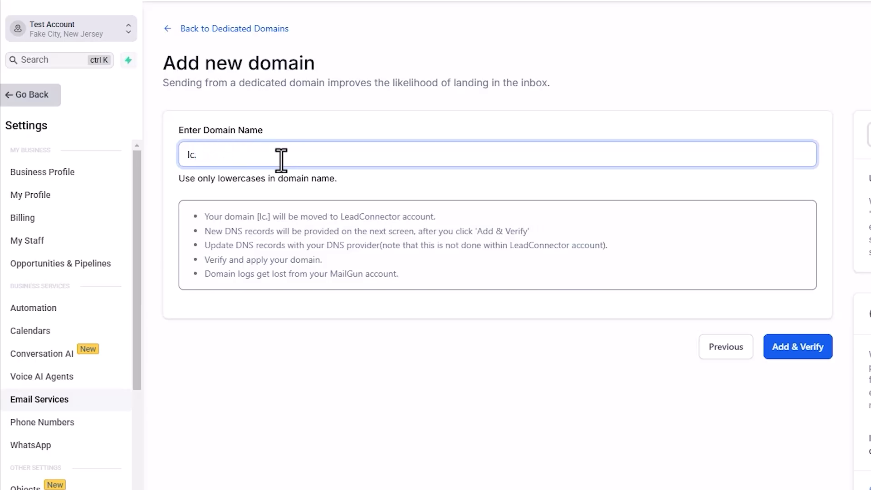
type("yourt")
key("BackSpace")
type("domain.com")
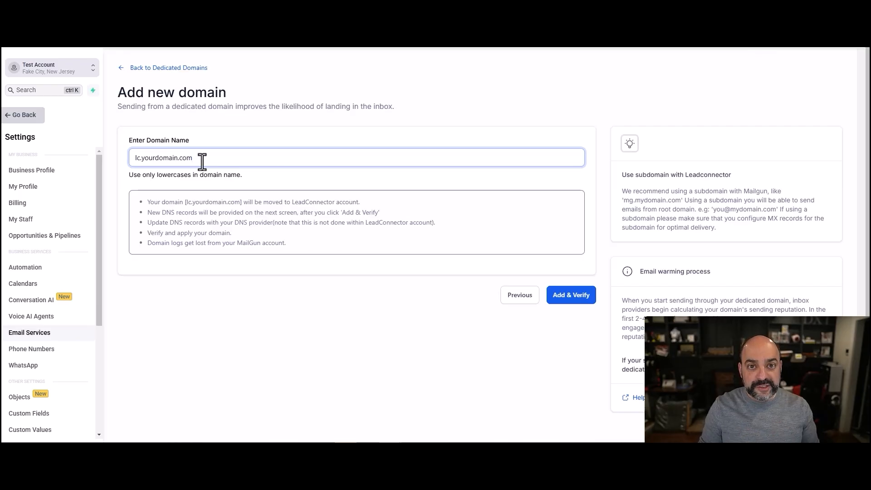
key("BackSpace")
key("BackSpace")
key("BackSpace")
key("BackSpace")
key("BackSpace")
key("BackSpace")
key("BackSpace")
key("BackSpace")
key("BackSpace")
key("BackSpace")
key("BackSpace")
key("BackSpace")
key("BackSpace")
key("BackSpace")
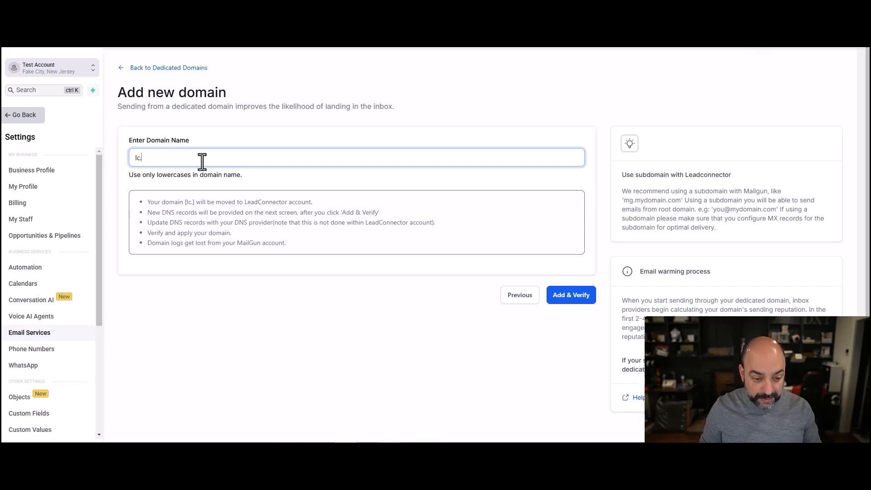
key("ctrl+v")
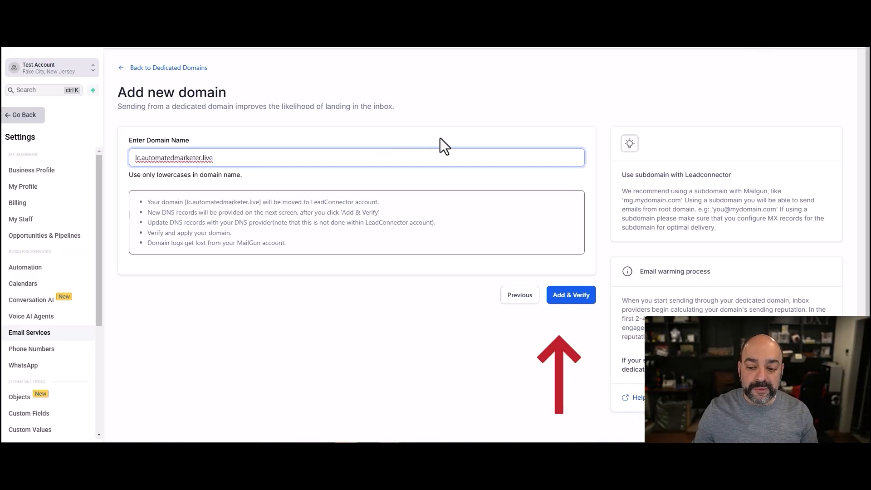
- Submit lc.automatedmarketer.live with Add & Verify, raising the existing MX and SPF warning
left_click(585, 302)
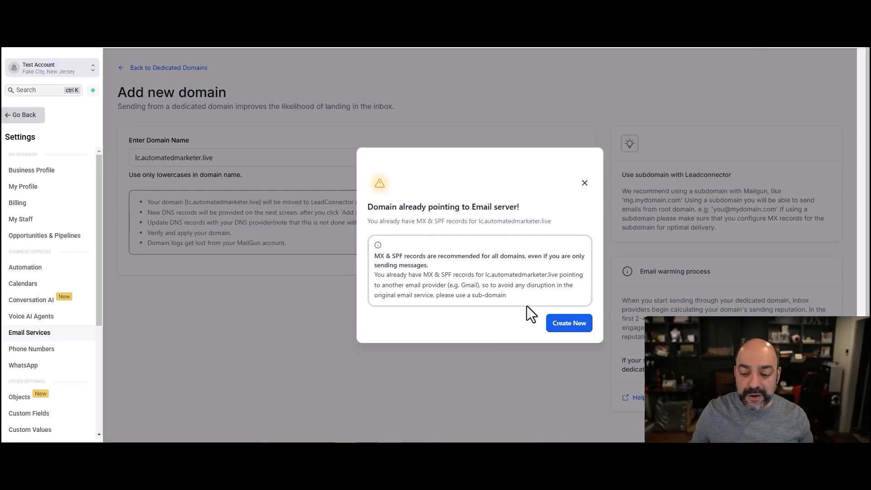
- Start over with Create New and enter replies.automatedmarketer.live as the domain name
left_click(570, 327)
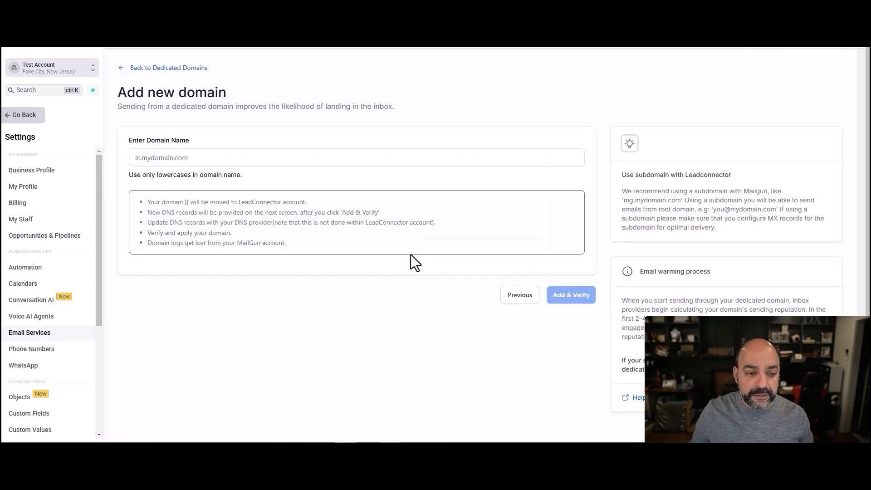
left_click(251, 162)
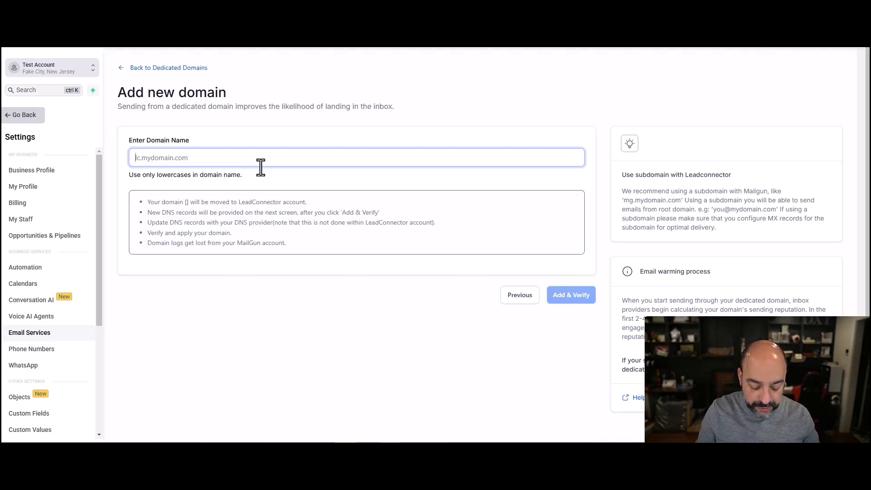
type("replies")
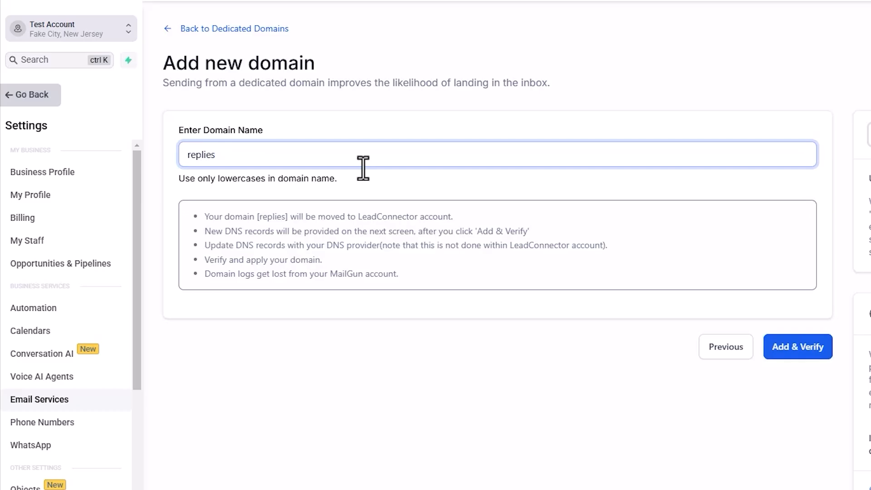
type(".")
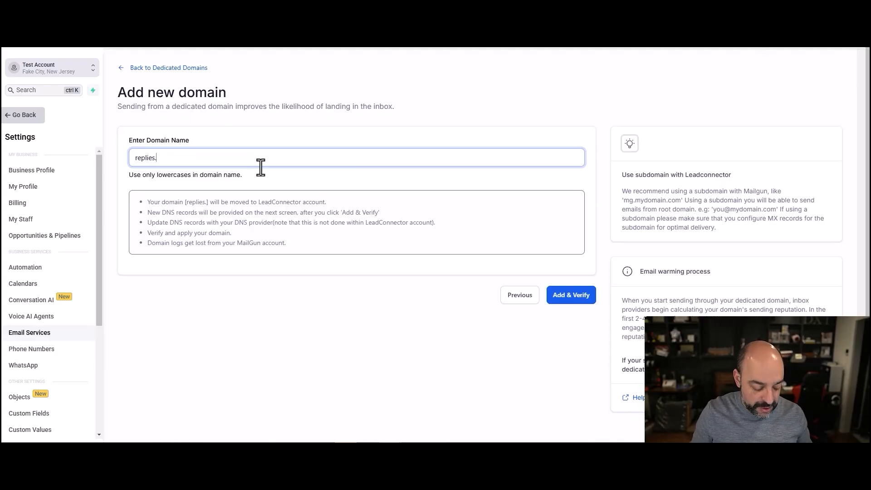
key("ctrl+v")
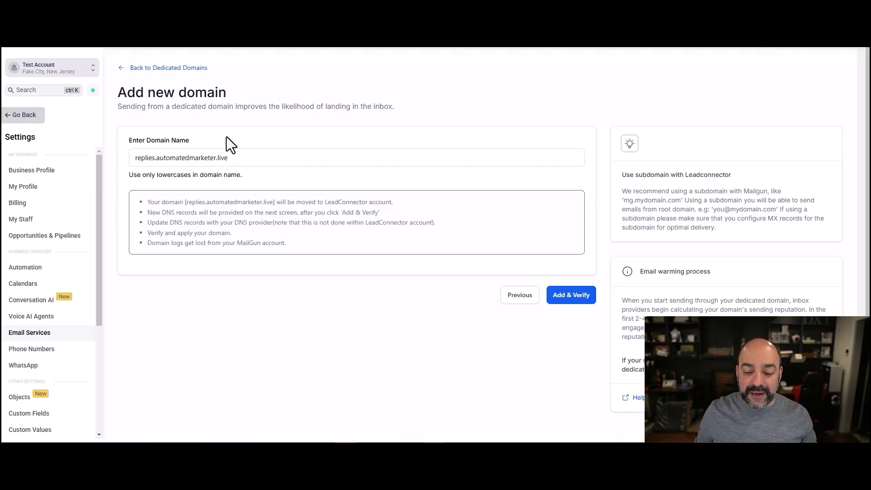
- Add & Verify replies.automatedmarketer.live, continue, and authorize Cloudflare to add its DNS records
left_click(579, 296)
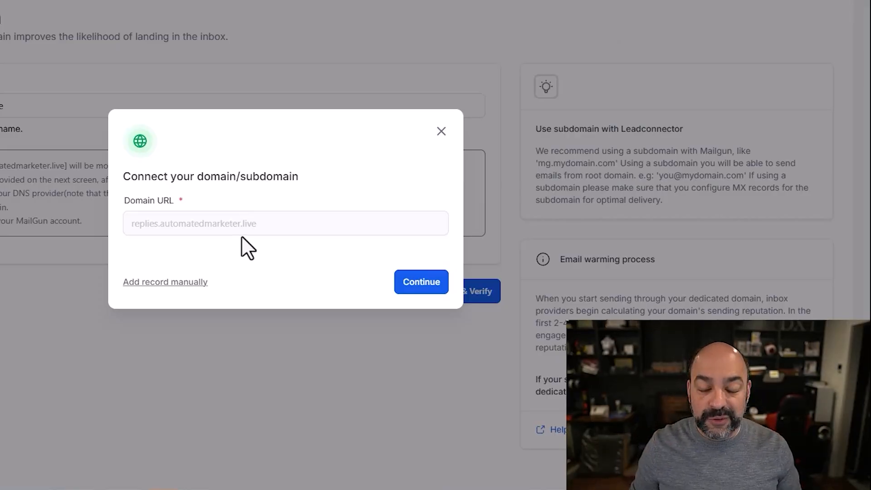
left_click(421, 284)
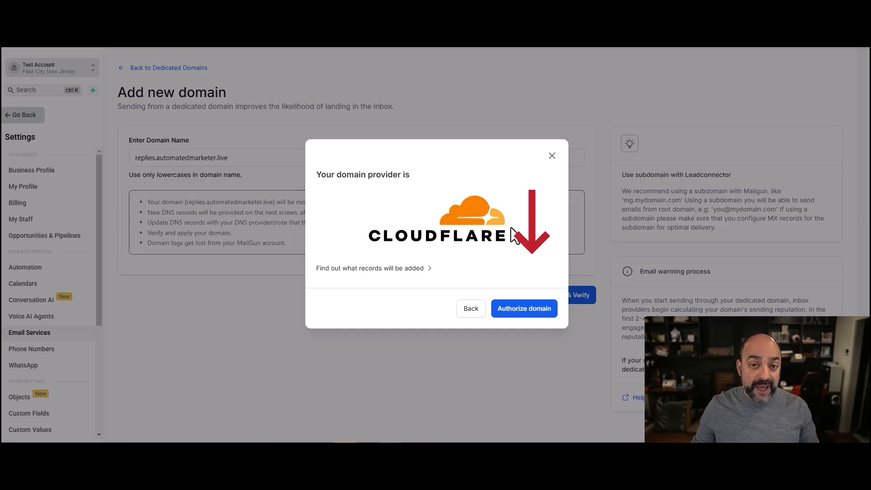
left_click(533, 318)
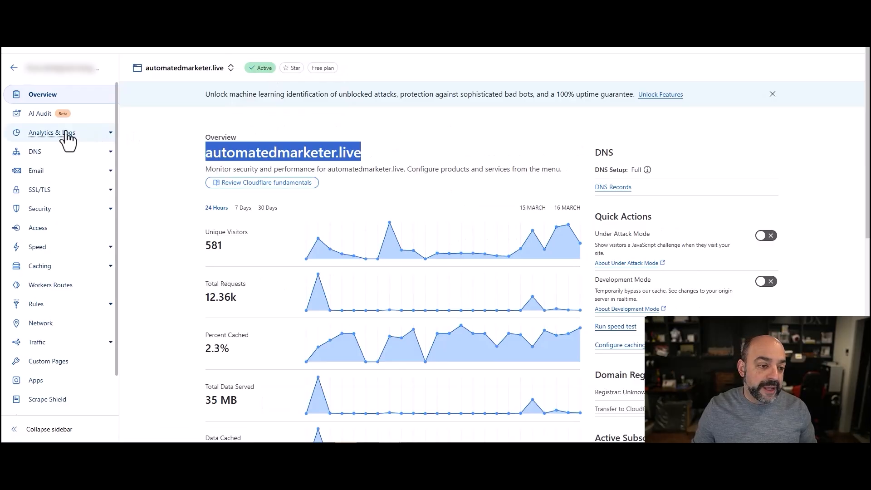
- Open DNS Records for automatedmarketer.live in Cloudflare and scroll to the records table
left_click(46, 155)
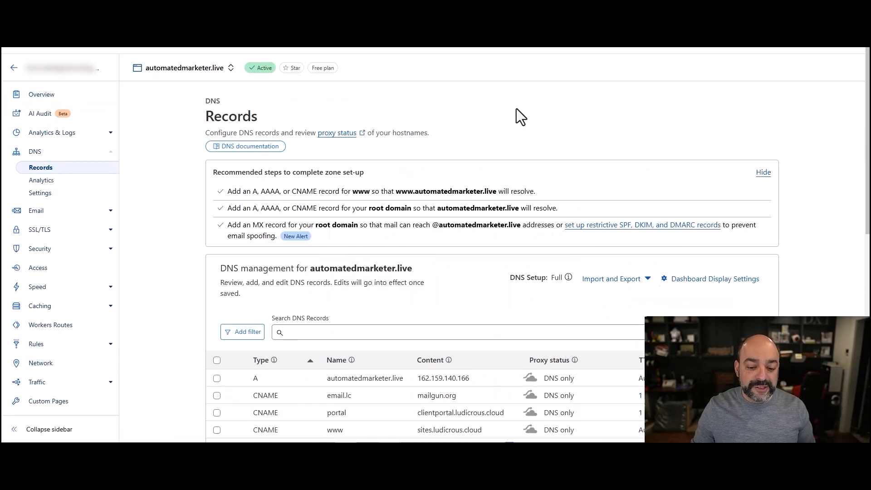
scroll(474, 252, "down", 5)
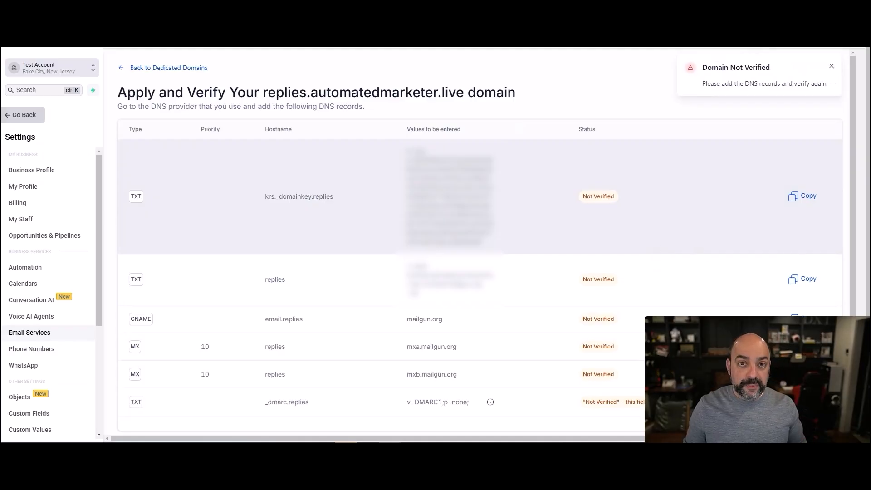
- Dismiss the Domain Not Verified notice and readjust the browser window size
left_click(832, 66)
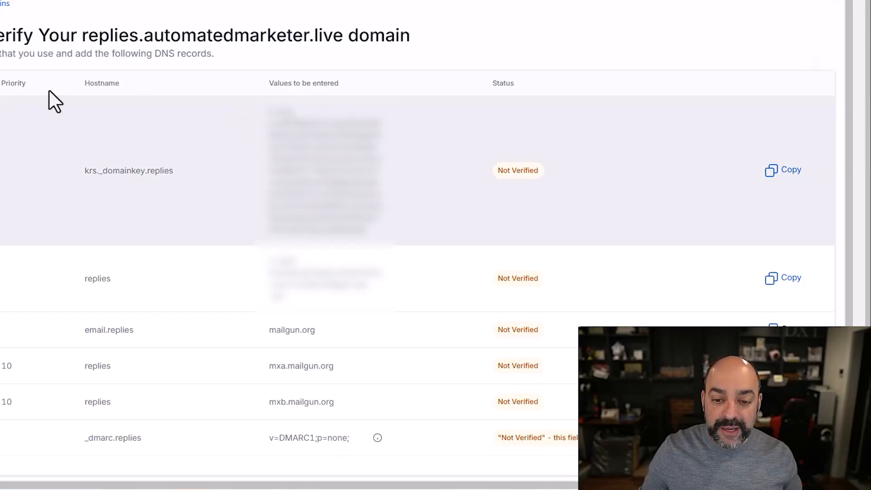
scroll(626, 227, "down", 1)
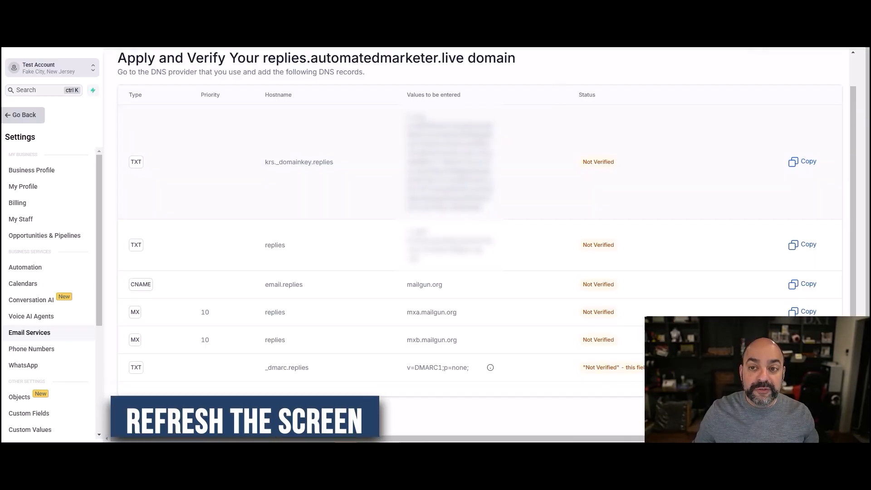
left_click_drag(635, 9, 631, 48)
left_click(836, 16)
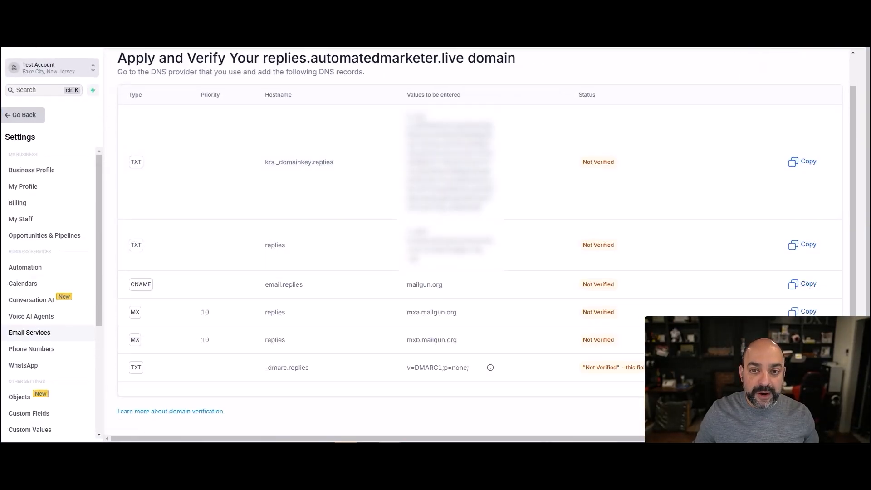
left_click_drag(447, 0, 448, 53)
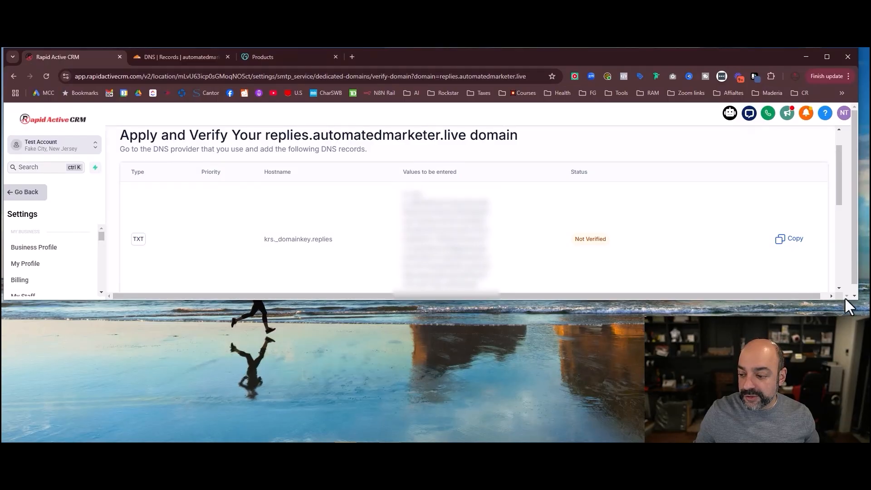
key("F11")
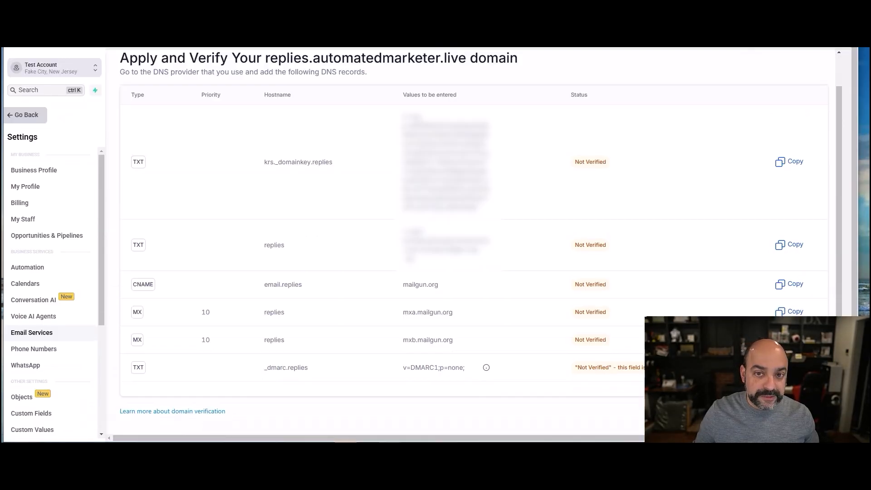
key("F11")
left_click_drag(463, 54, 445, 73)
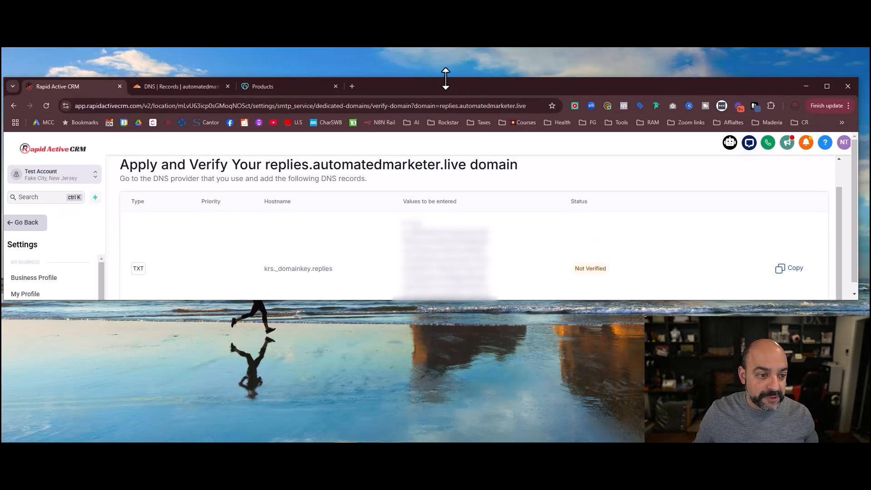
- Reload the verify page and scroll through the DNS table, now showing every record Verified
left_click(46, 108)
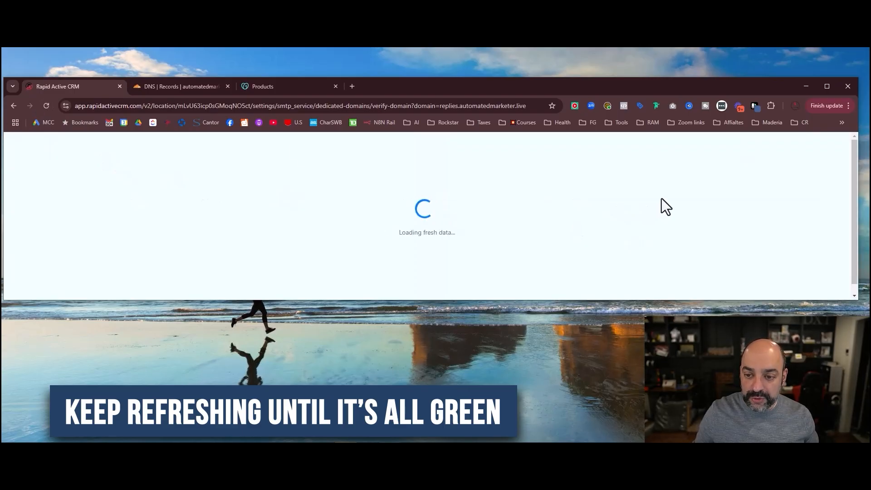
scroll(663, 198, "down", 1)
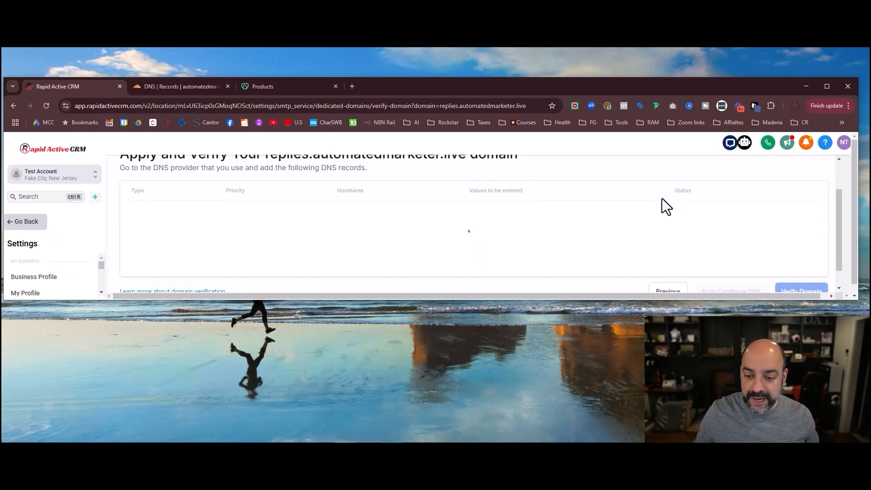
scroll(662, 198, "down", 4)
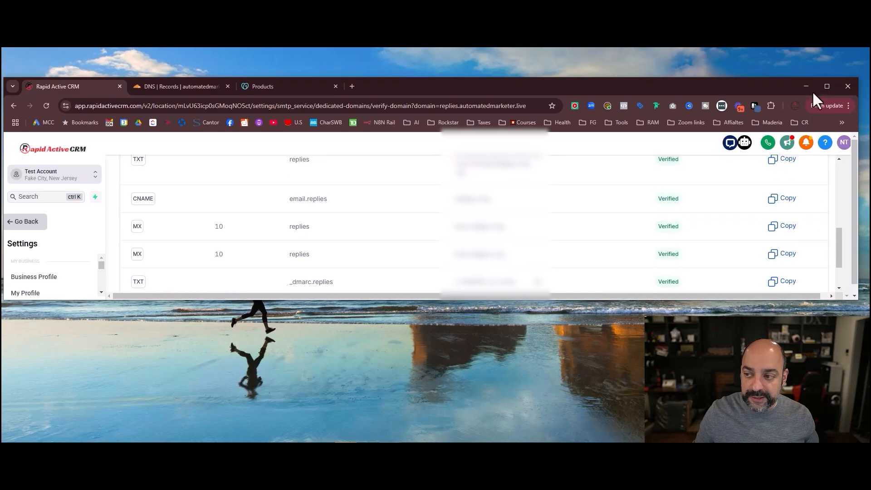
left_click(826, 88)
scroll(825, 91, "up", 2)
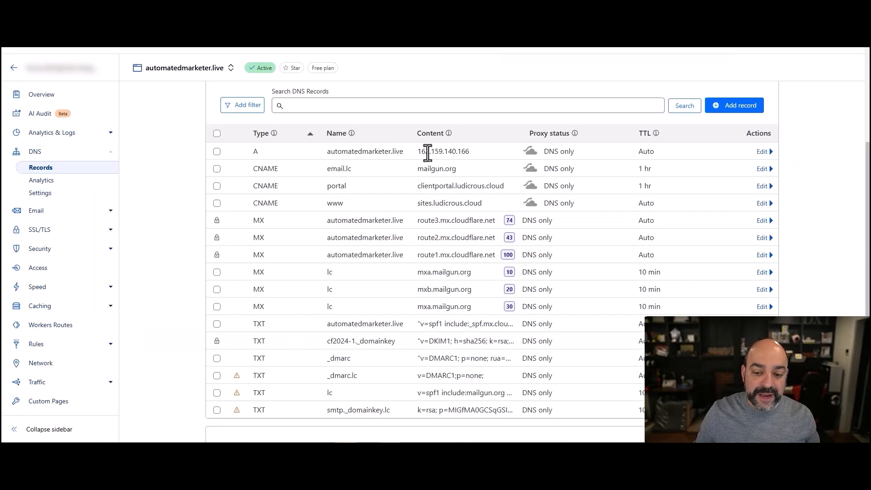
key("F5")
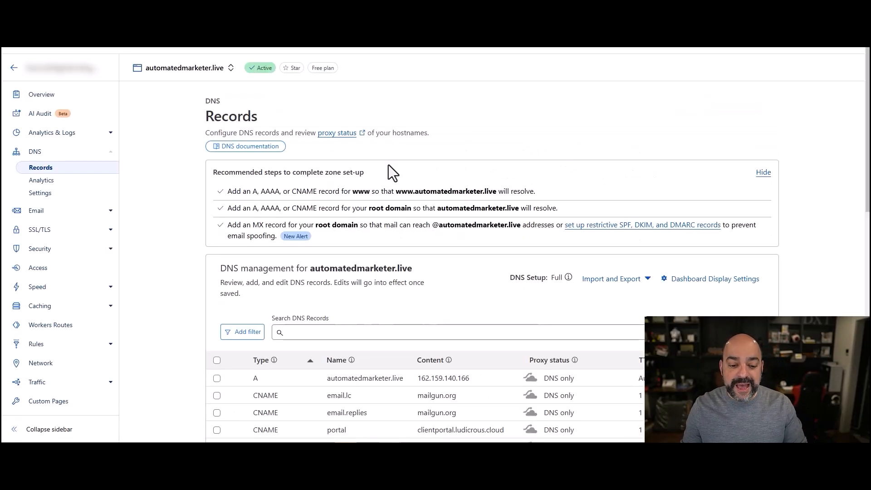
scroll(393, 171, "down", 6)
scroll(394, 172, "down", 3)
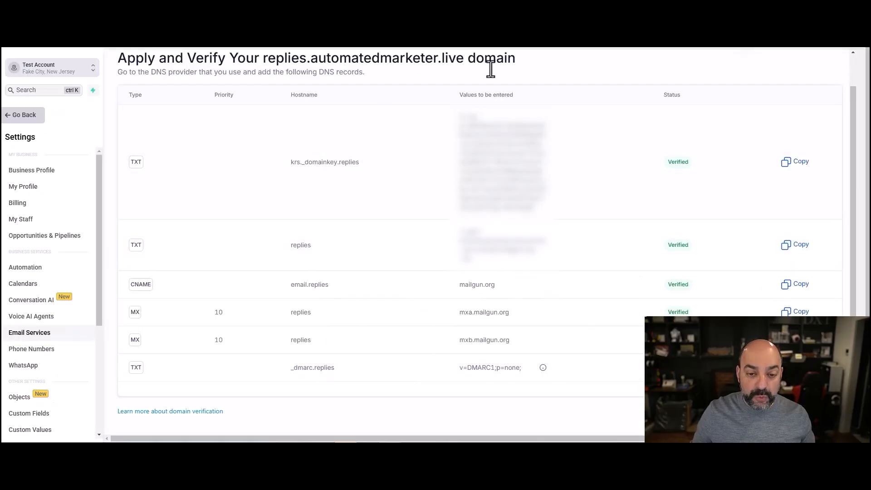
- Run Verify Domain on the records, then highlight automatedmarketer.live in the listed domain name
left_click(811, 412)
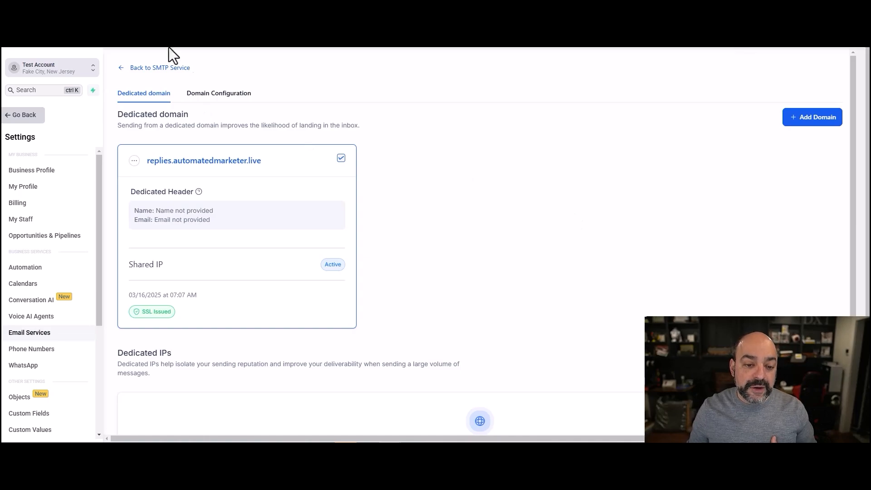
left_click_drag(260, 161, 175, 160)
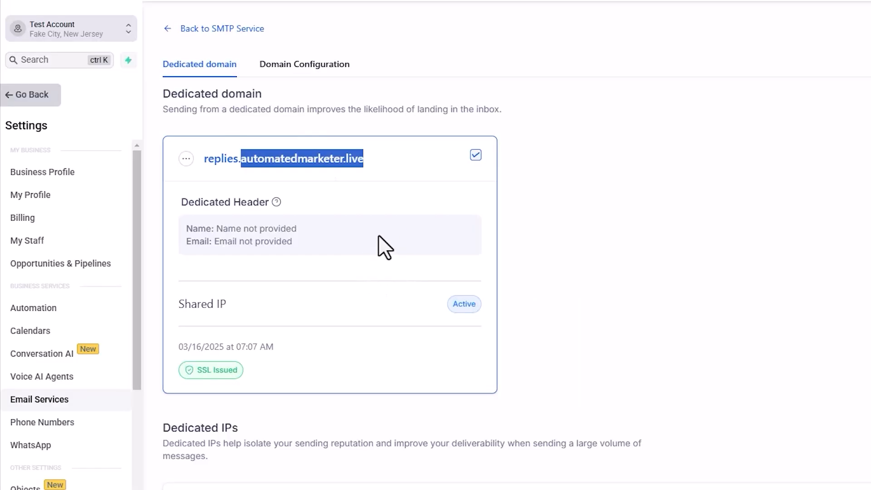
- Save a dedicated sender header for replies.automatedmarketer.live with the sender's first name and From Email 'support'
left_click(186, 158)
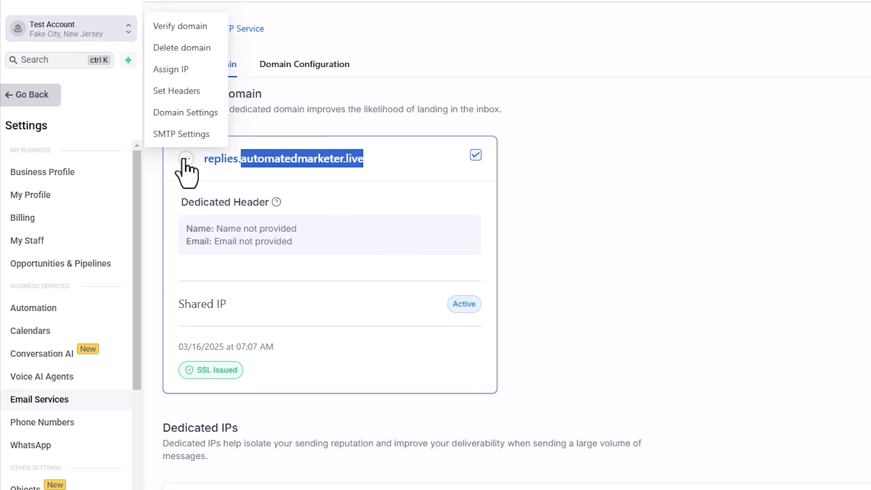
left_click(186, 94)
left_click(576, 271)
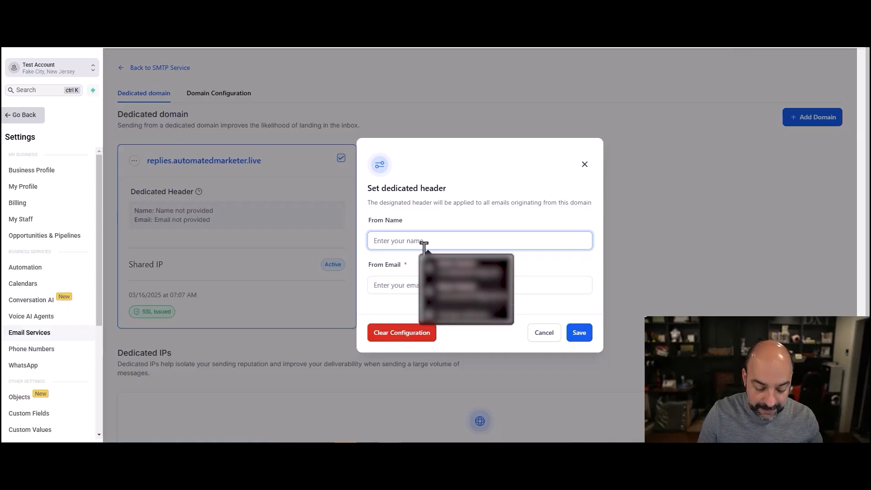
type("Nuno Tavares")
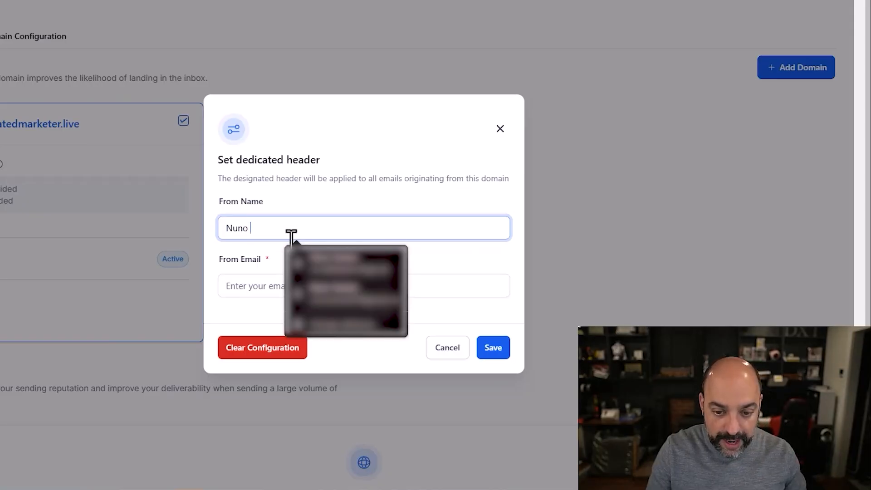
left_click(243, 287)
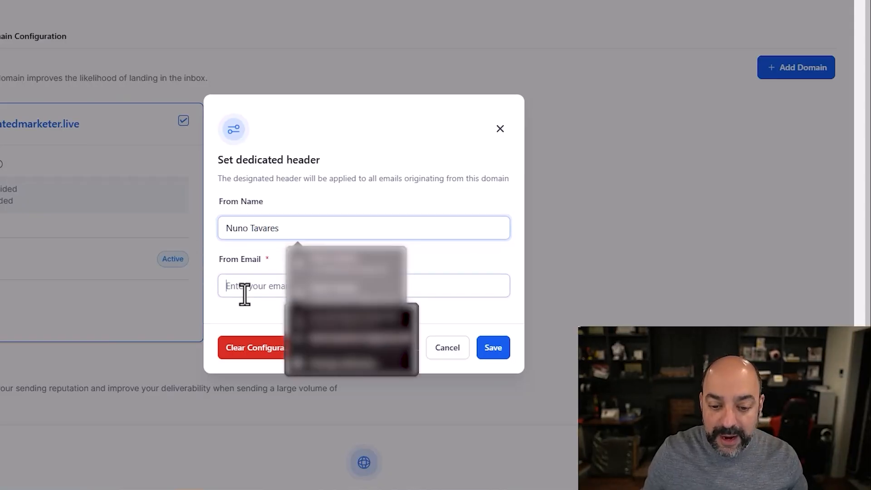
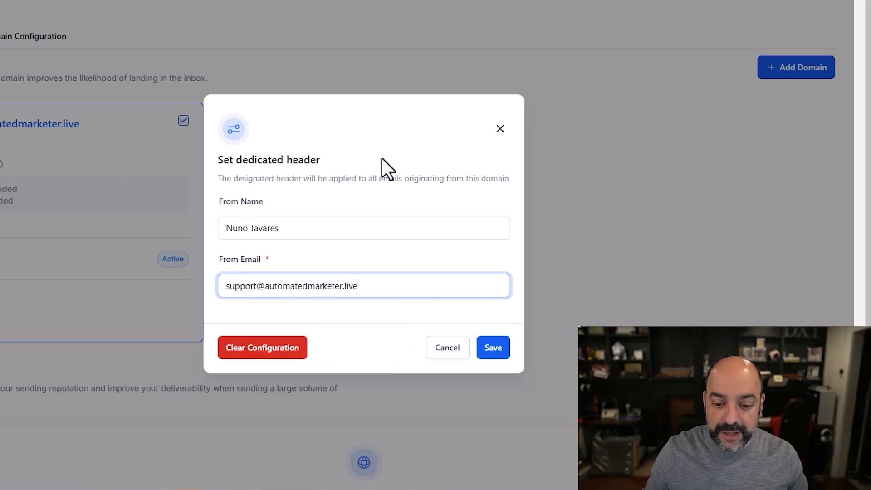
left_click(495, 351)
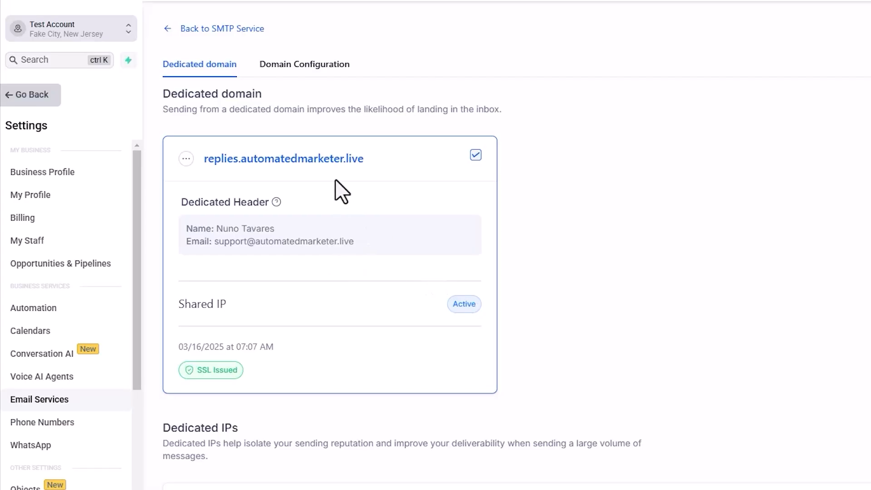
- Delete the replies.automatedmarketer.live domain, confirming with DELETE
left_click(186, 160)
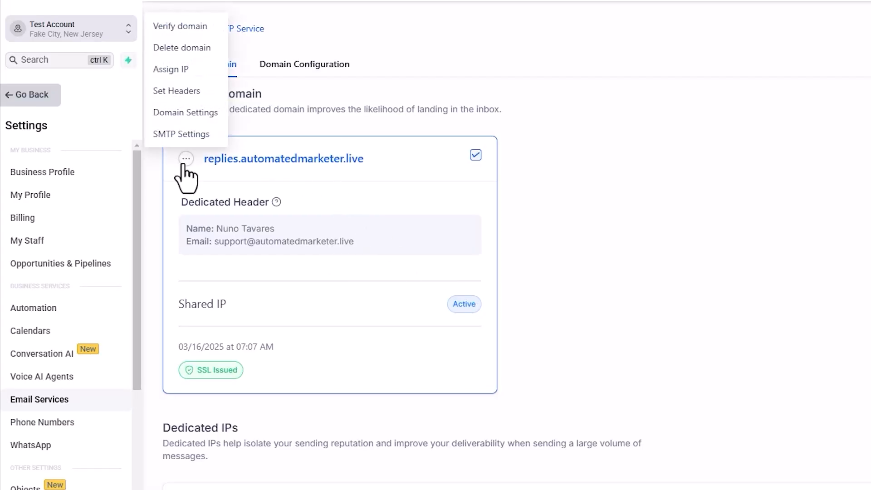
left_click(203, 48)
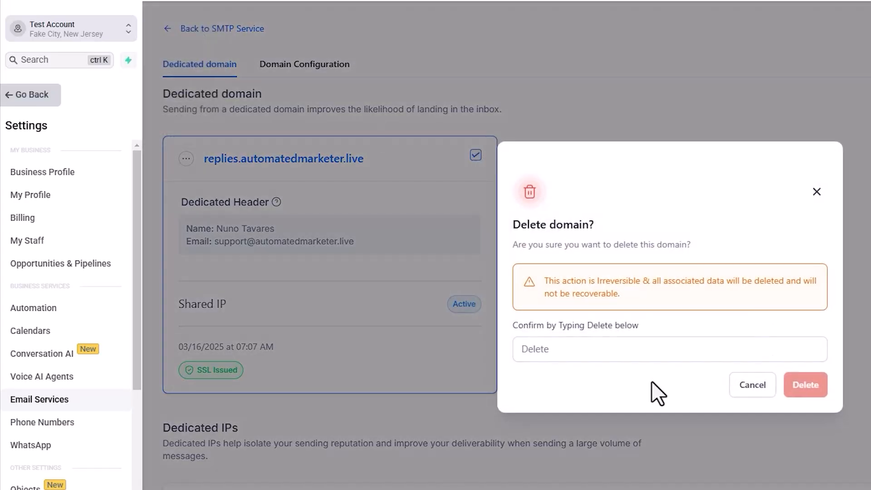
left_click(618, 350)
type("DELETE")
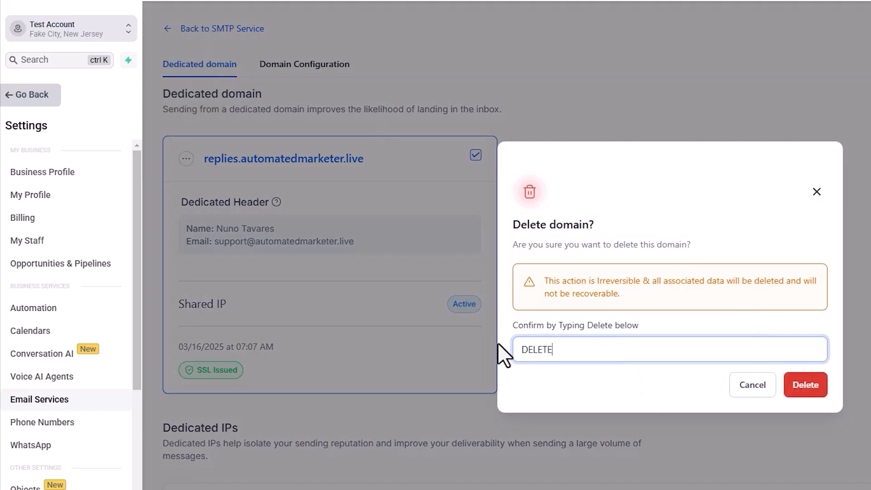
left_click(823, 385)
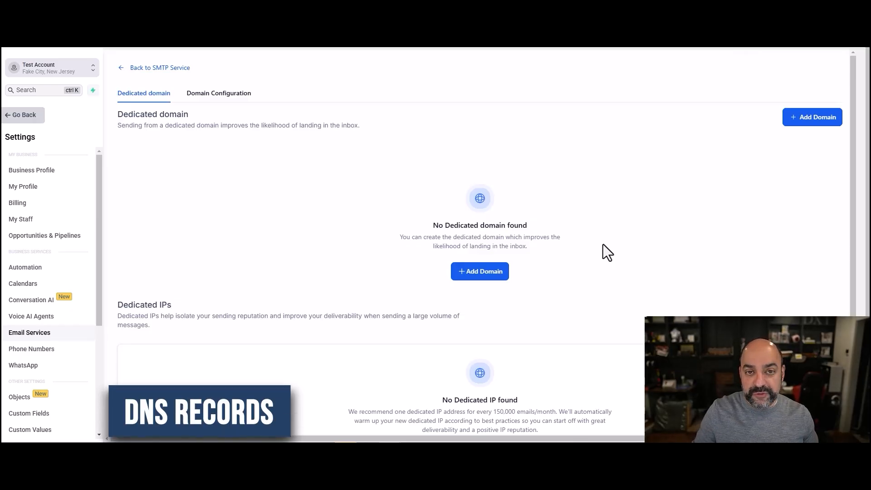
- Return from the SMTP service page to the Email Services settings
left_click(128, 69)
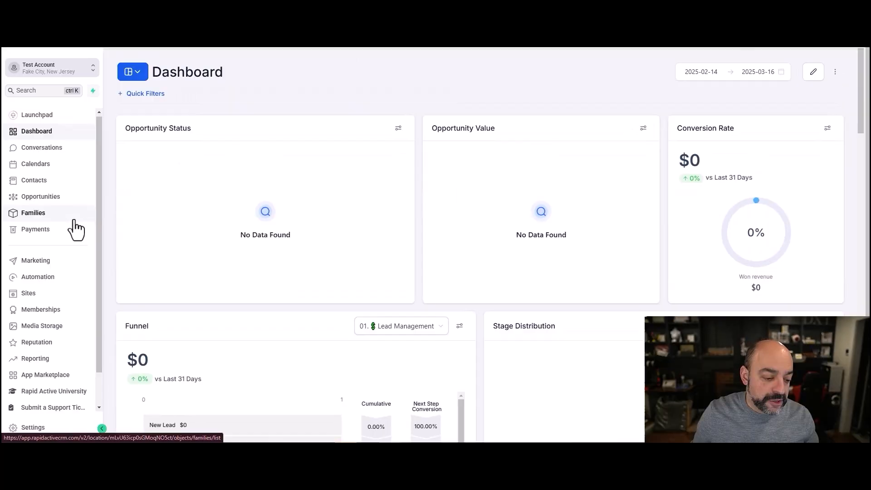
scroll(75, 229, "down", 1)
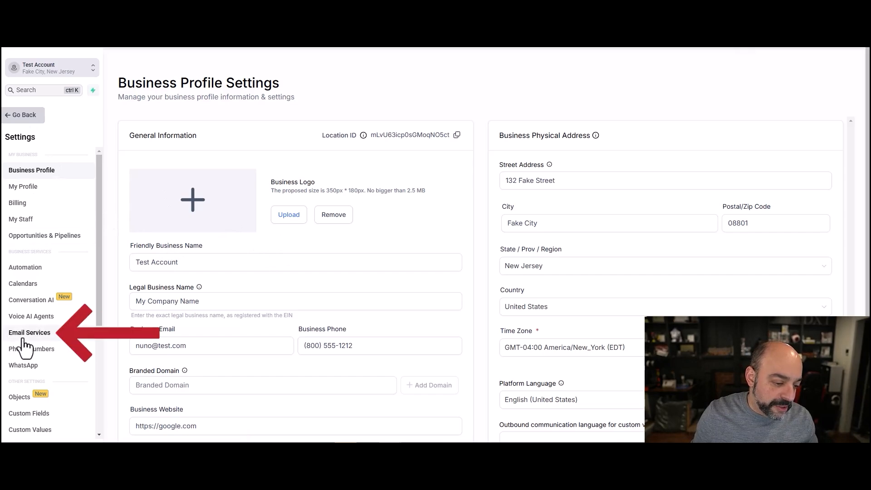
left_click(25, 336)
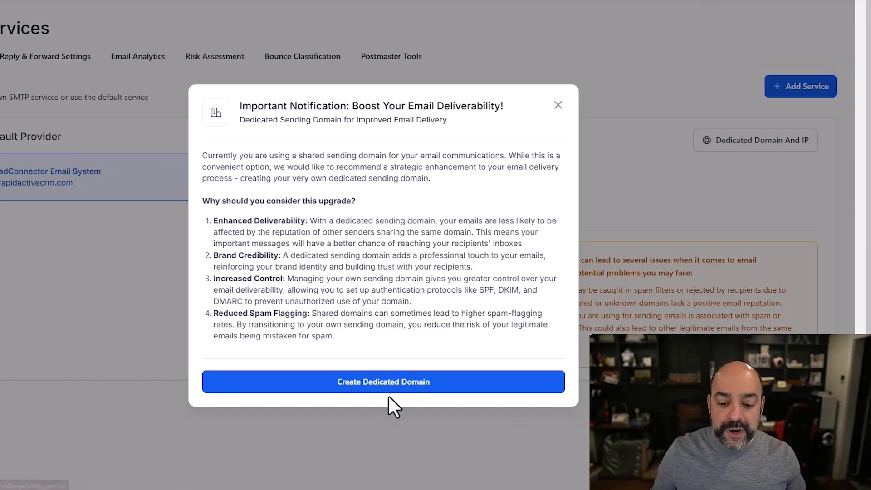
- Start a new dedicated sending domain named reply.automatedmarketer.live
left_click(489, 360)
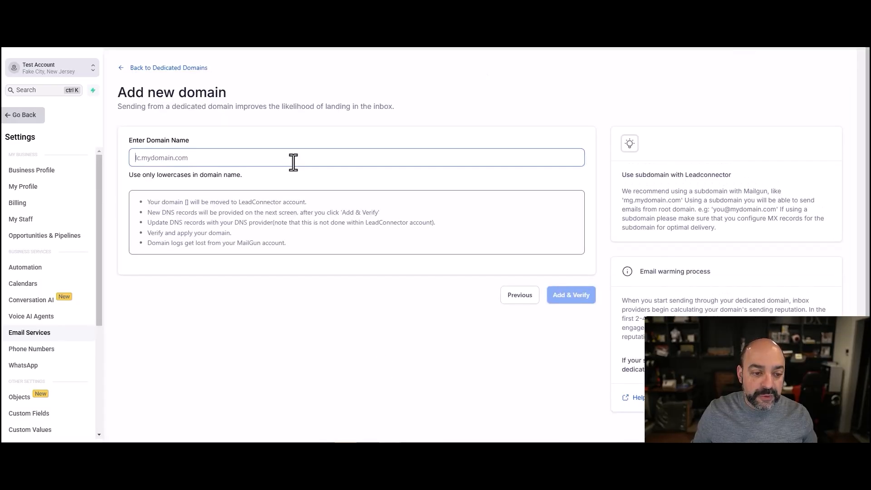
left_click(152, 136)
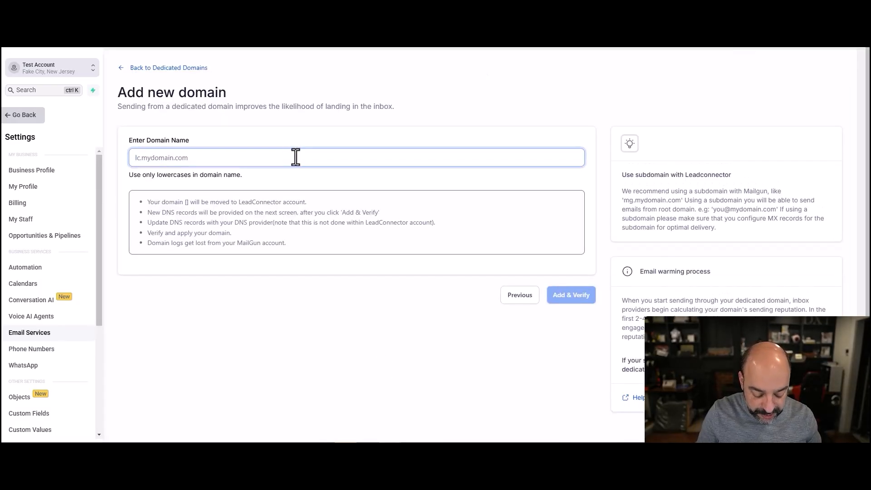
type("reply")
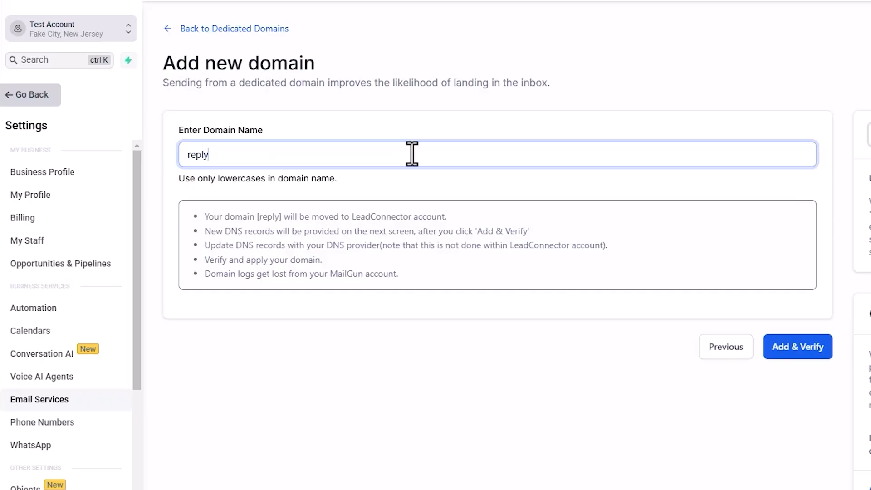
type(".")
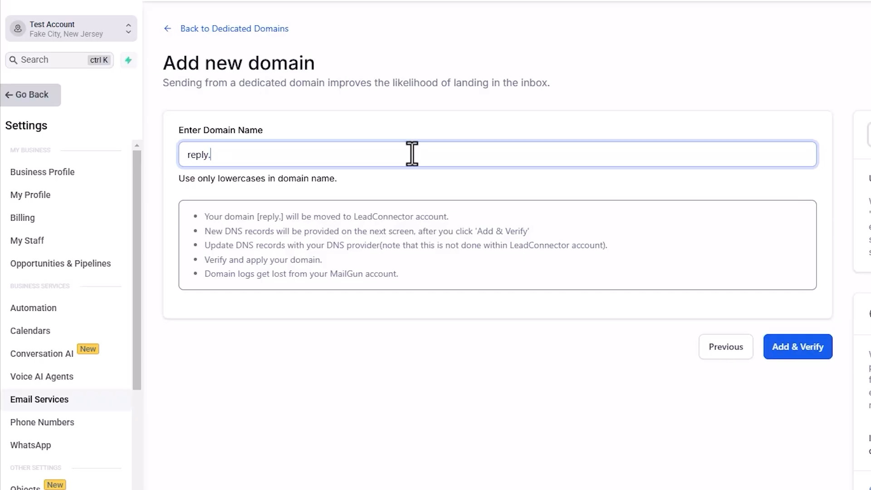
type("automatedmarketer.live")
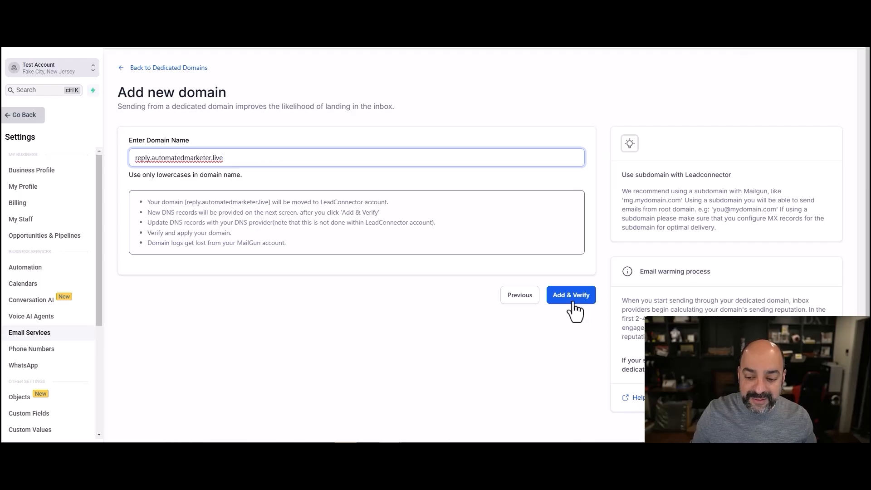
- Add and verify the domain, choose manual DNS records, and select the DKIM host value
left_click(573, 301)
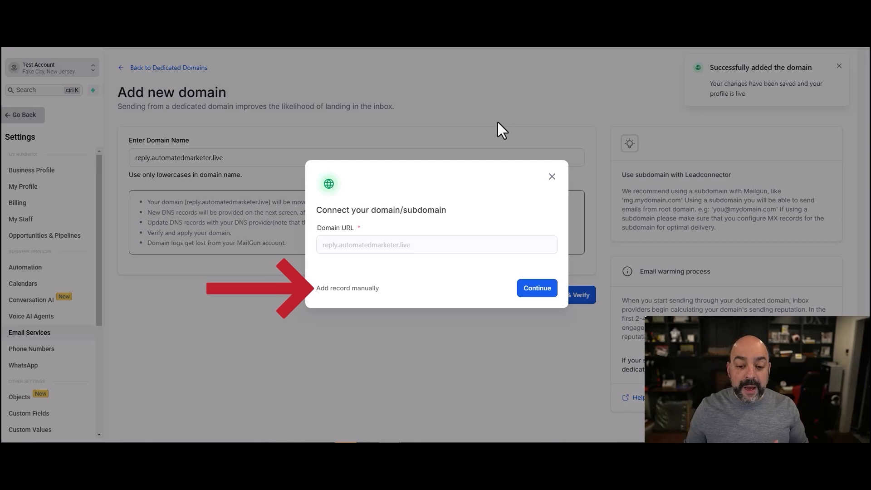
left_click(378, 284)
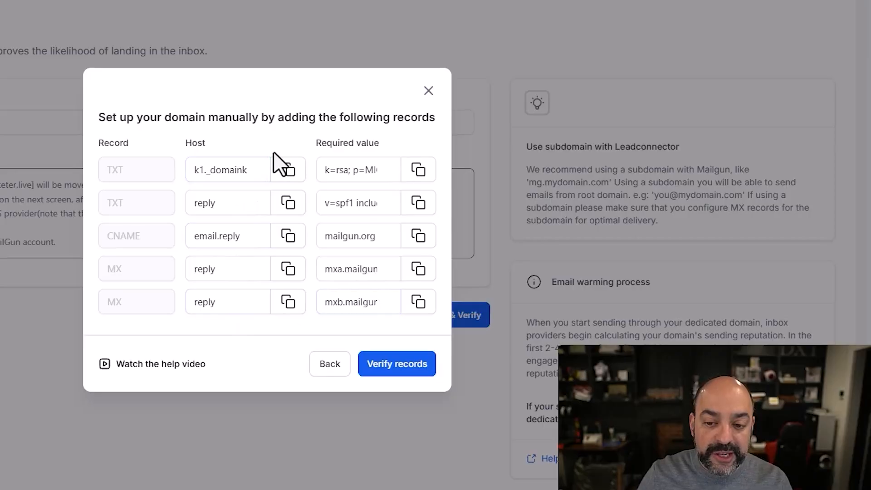
left_click(408, 192)
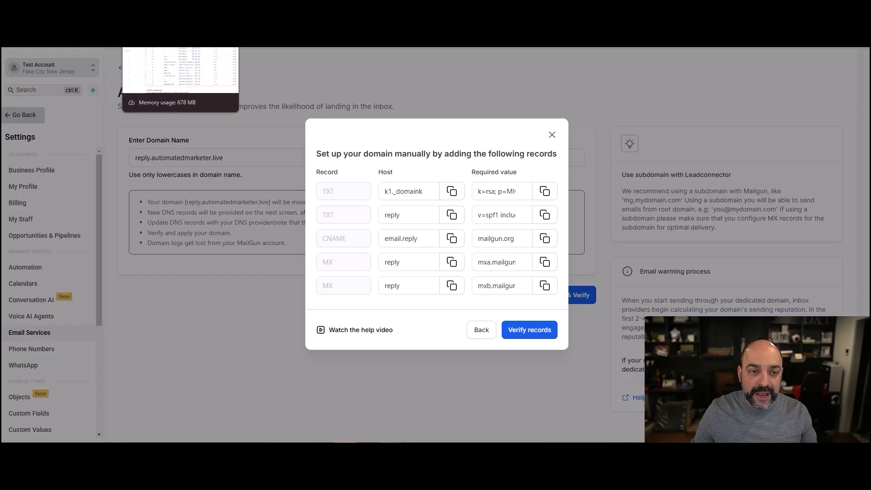
left_click(163, 48)
- Open GoDaddy's DNS Management page for operationsmadeeasy.net from the domain list
scroll(415, 261, "up", 5)
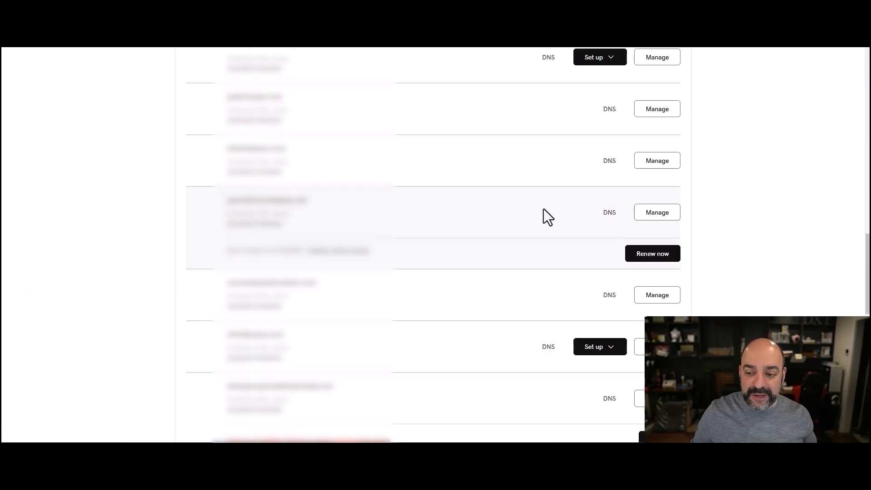
scroll(533, 208, "up", 1)
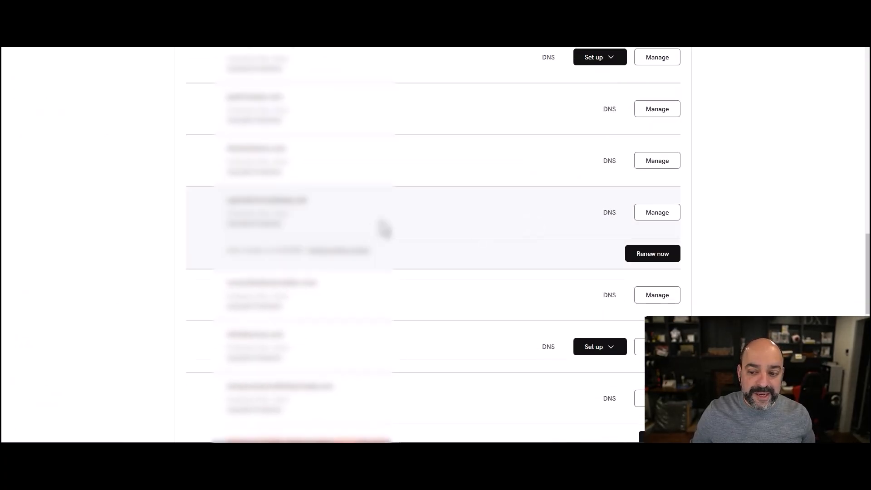
left_click(610, 212)
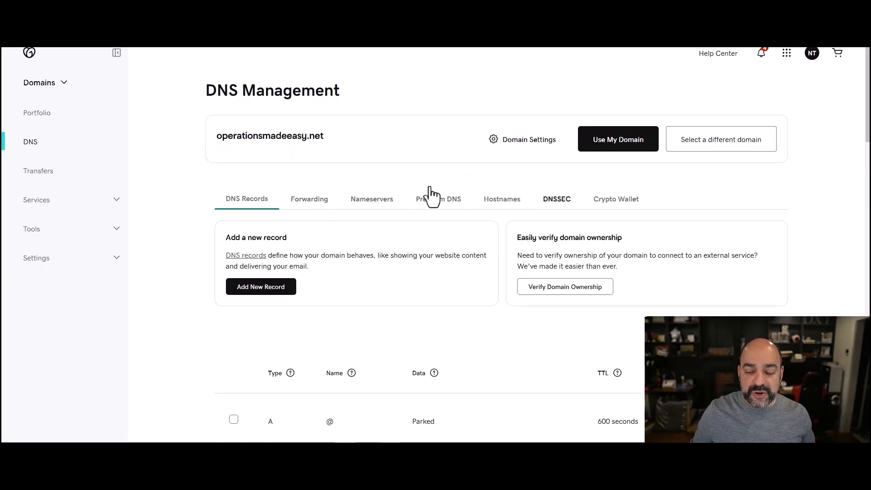
scroll(353, 188, "down", 3)
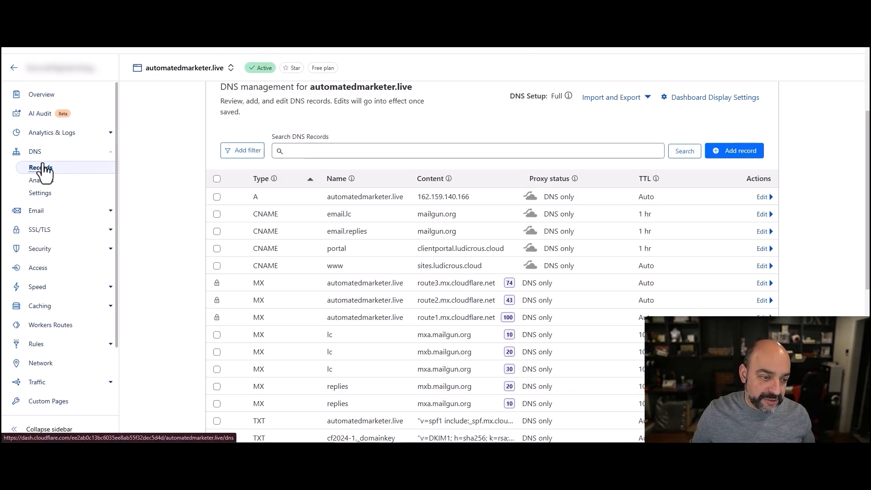
- Save a Cloudflare TXT record k1._domainkey.reply containing the CRM's DKIM key value
left_click(750, 159)
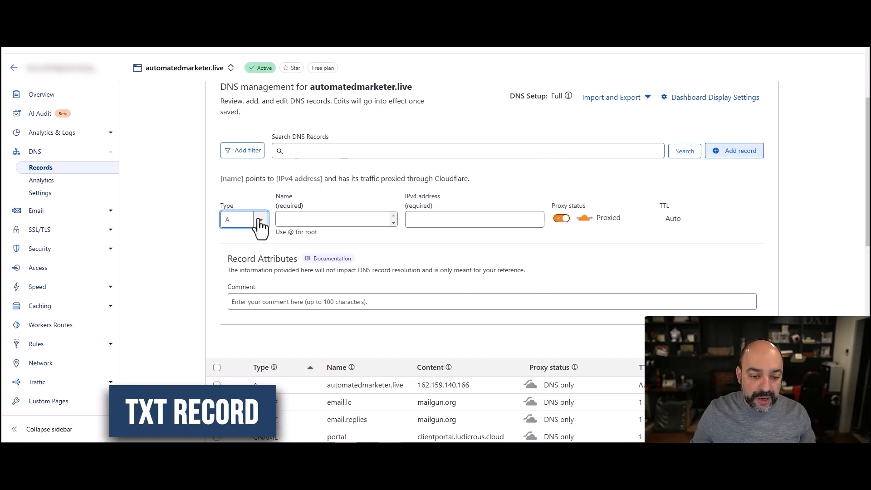
left_click(261, 221)
scroll(247, 272, "down", 5)
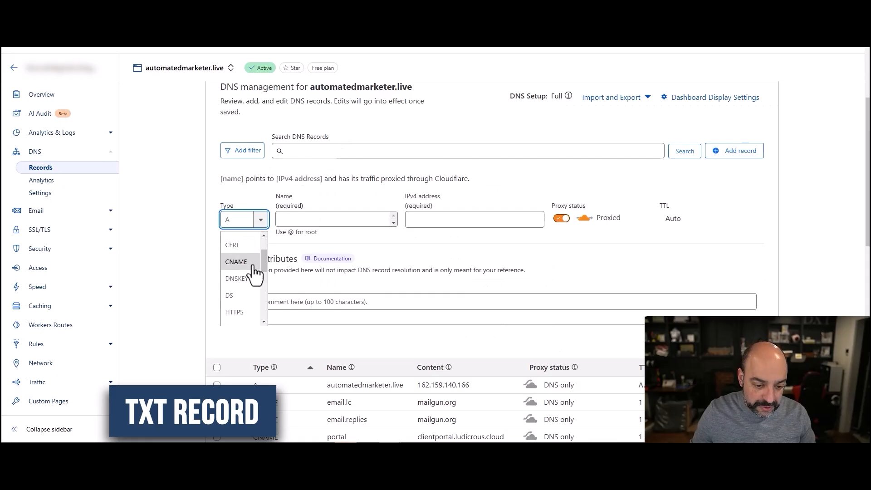
left_click(230, 301)
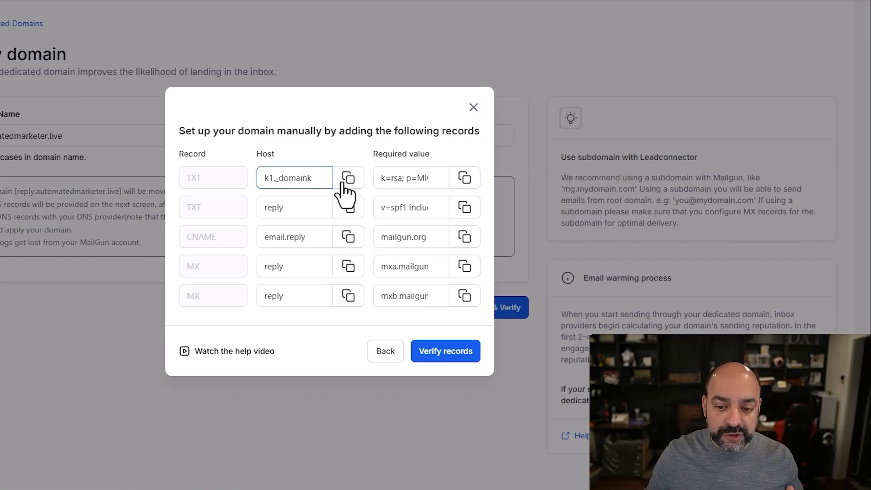
left_click(451, 193)
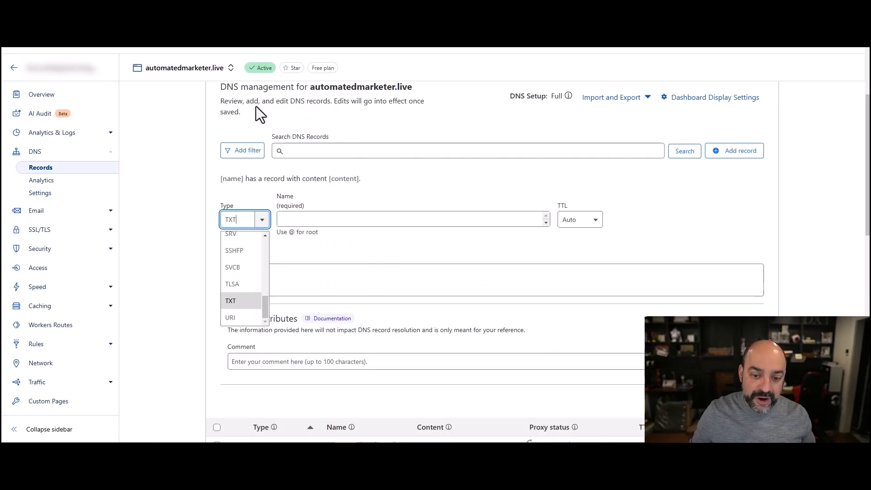
left_click(362, 220)
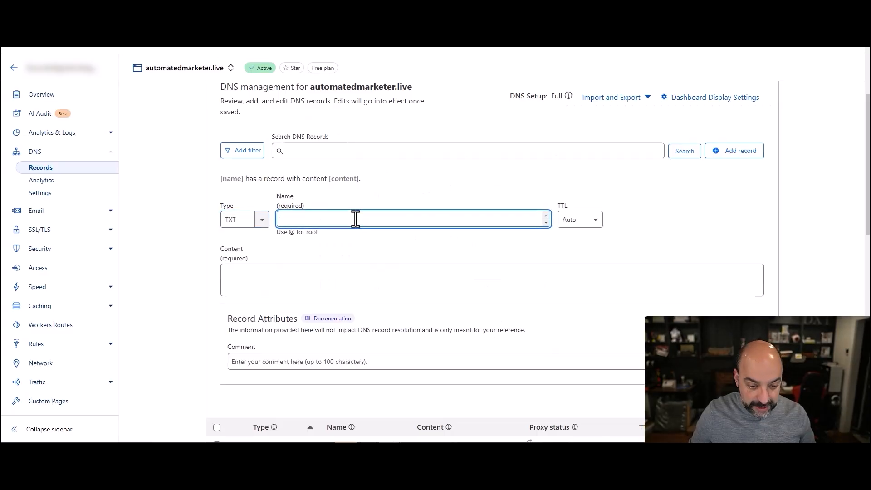
key("ctrl+v")
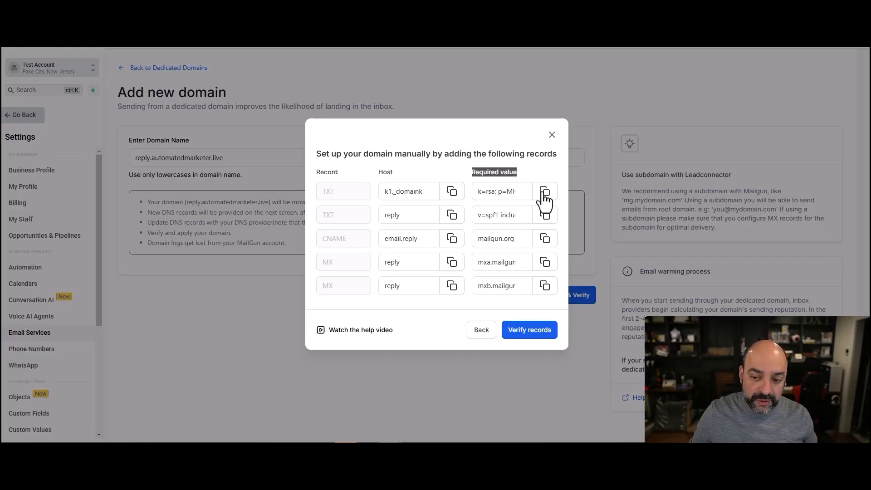
key("ctrl+Tab")
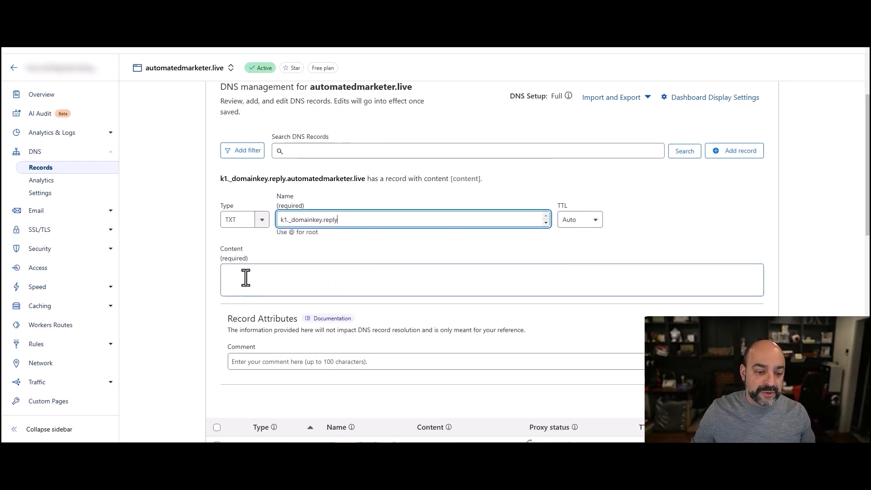
left_click(246, 274)
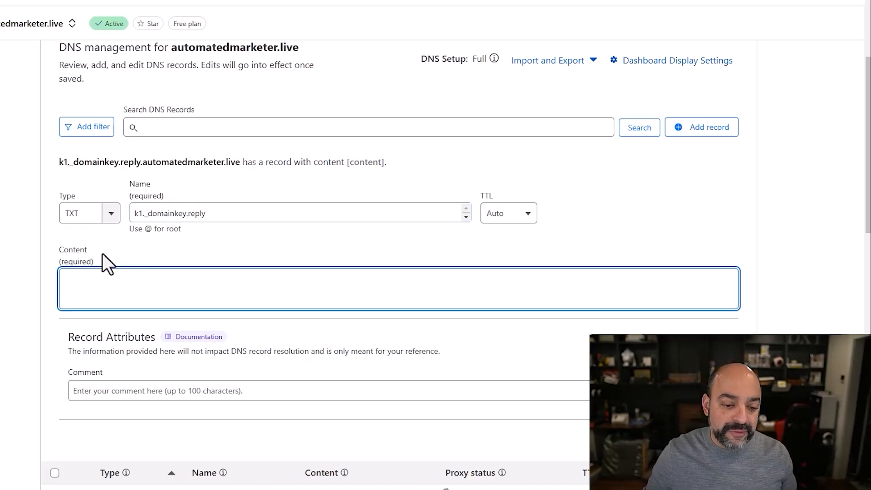
key("ctrl+v")
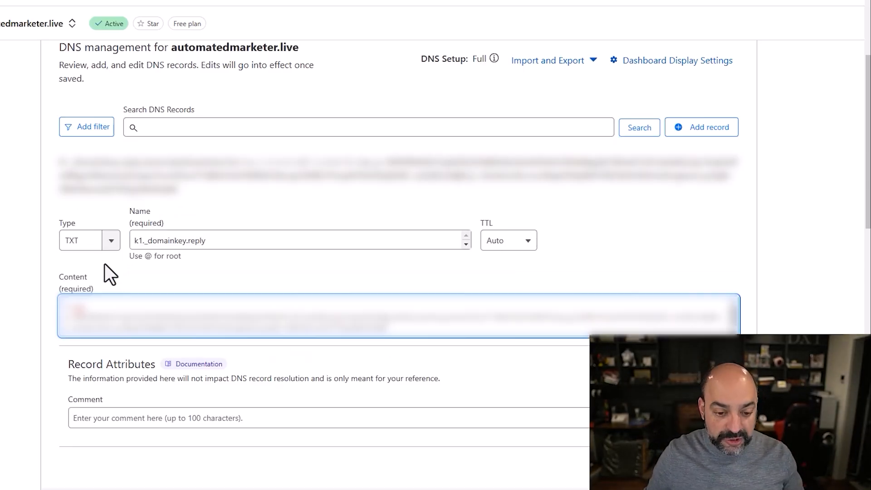
scroll(224, 292, "down", 3)
left_click(721, 303)
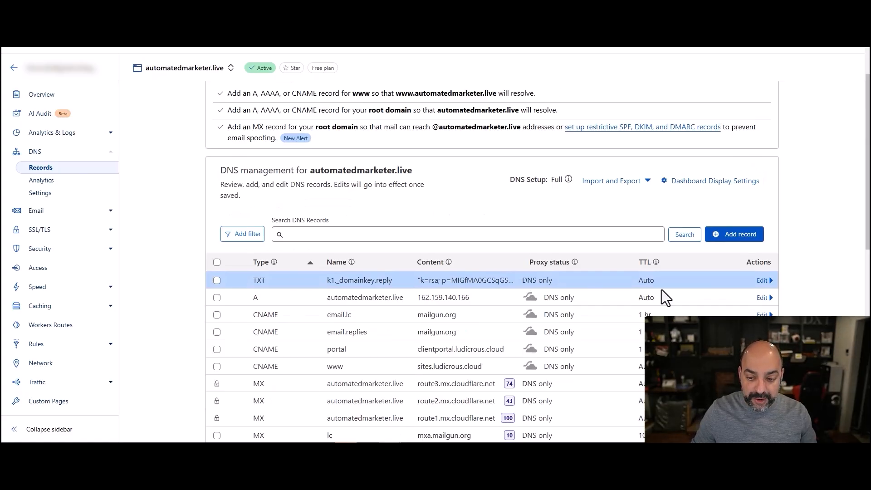
- Start a new Cloudflare TXT record named reply, copied from the CRM's SPF host
left_click(385, 21)
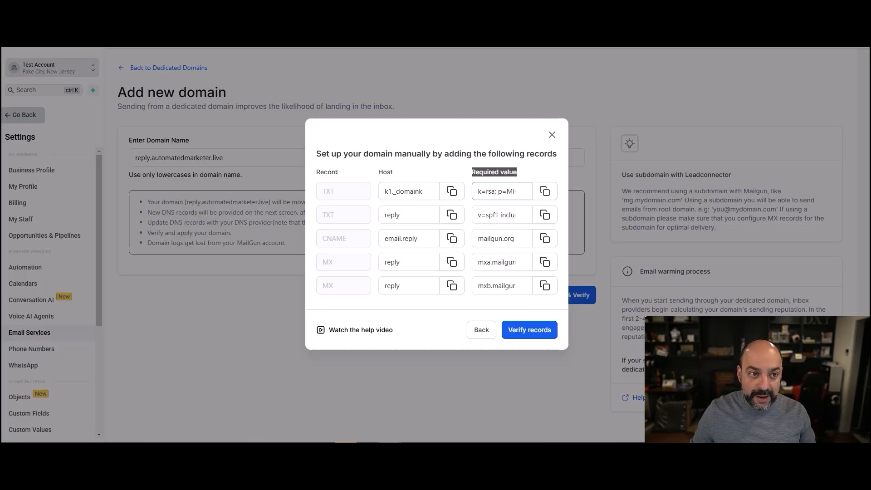
key("ctrl+Tab")
left_click(737, 235)
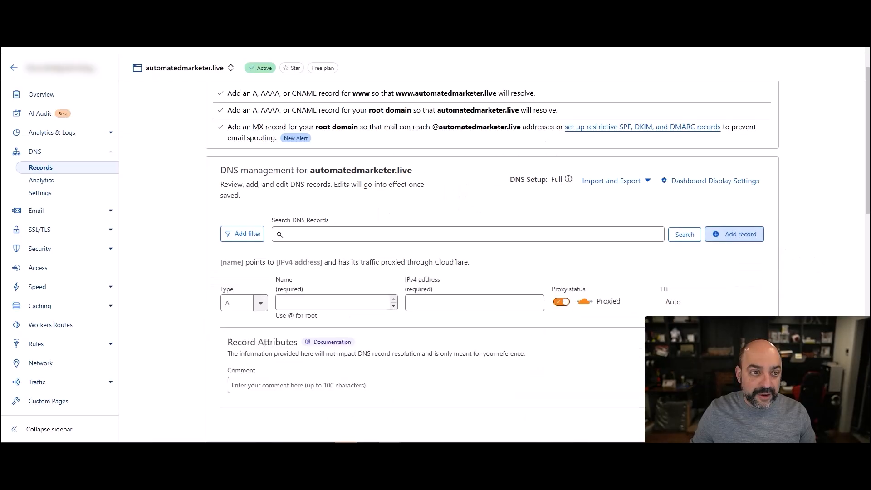
key("ctrl+Tab")
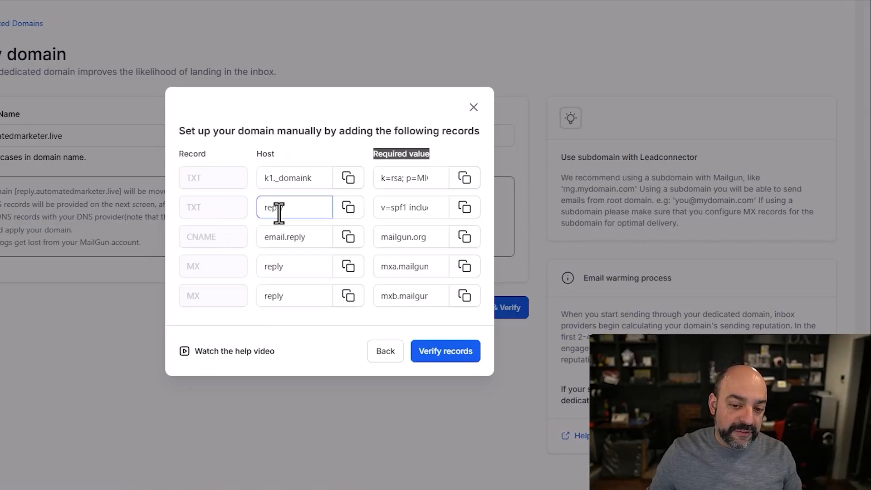
left_click(348, 211)
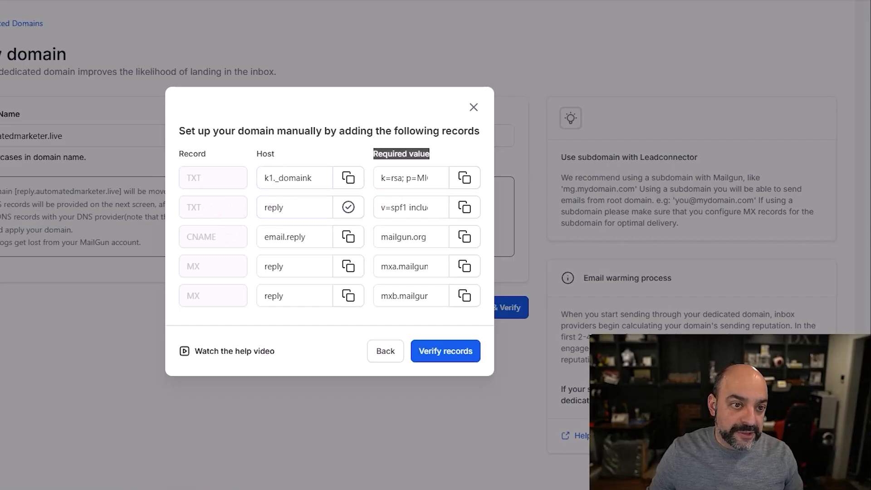
key("ctrl+Tab")
left_click(262, 305)
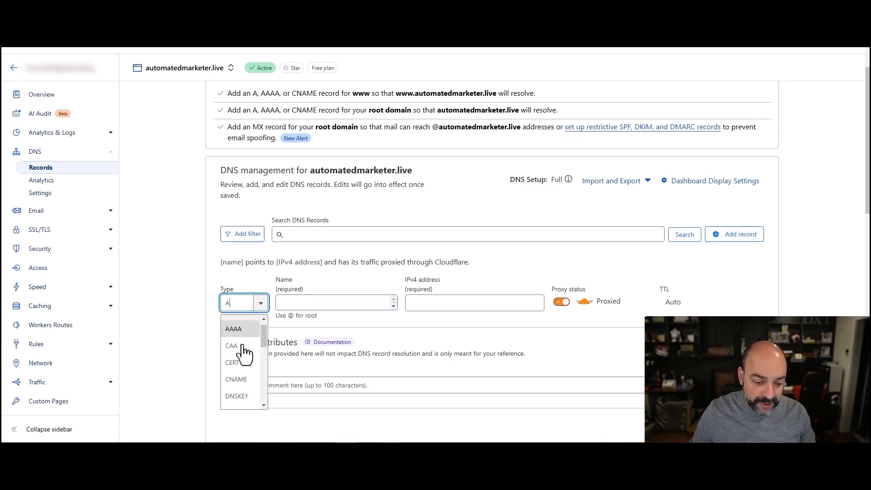
scroll(244, 354, "down", 5)
left_click(237, 360)
left_click(293, 305)
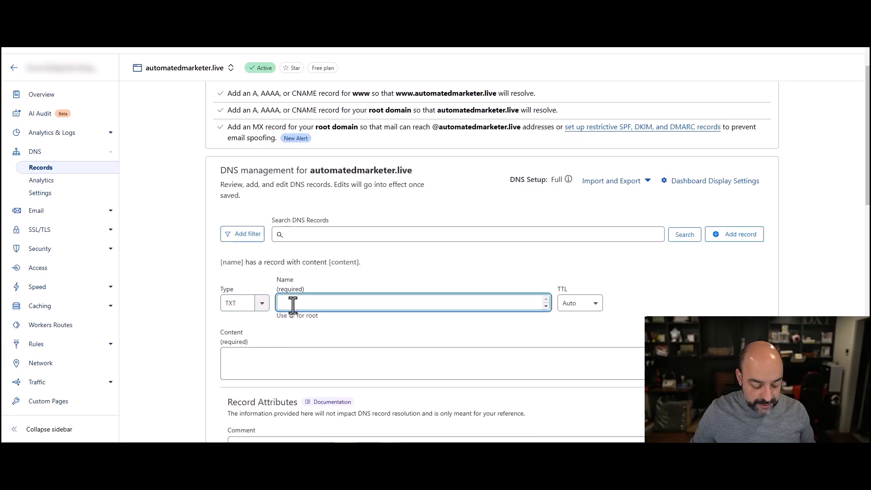
key("ctrl+v")
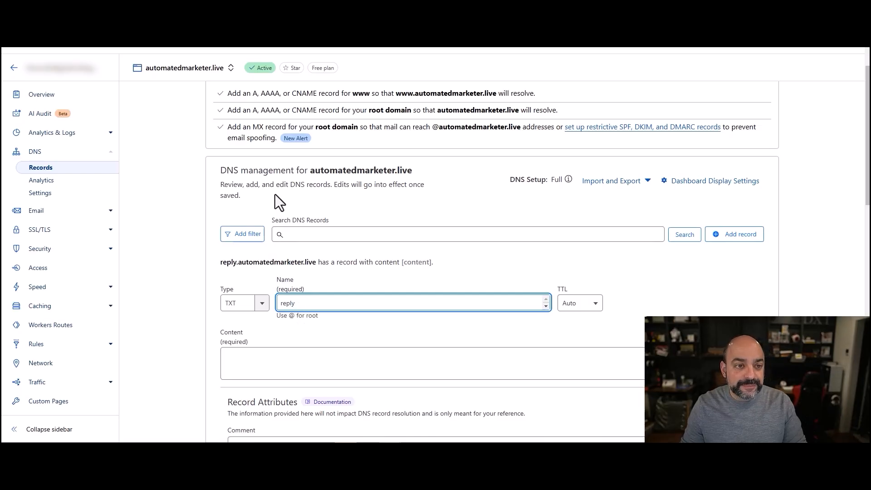
- Fill its content with v=spf1 include:spf.leadconnectorhq.com include:mailgun.org ~all and check the Use @ for root hint
left_click(254, 44)
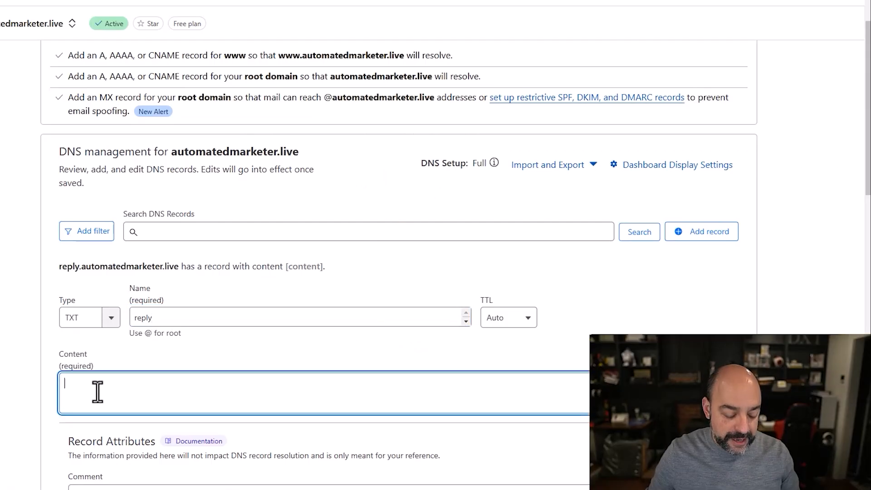
key("ctrl+v")
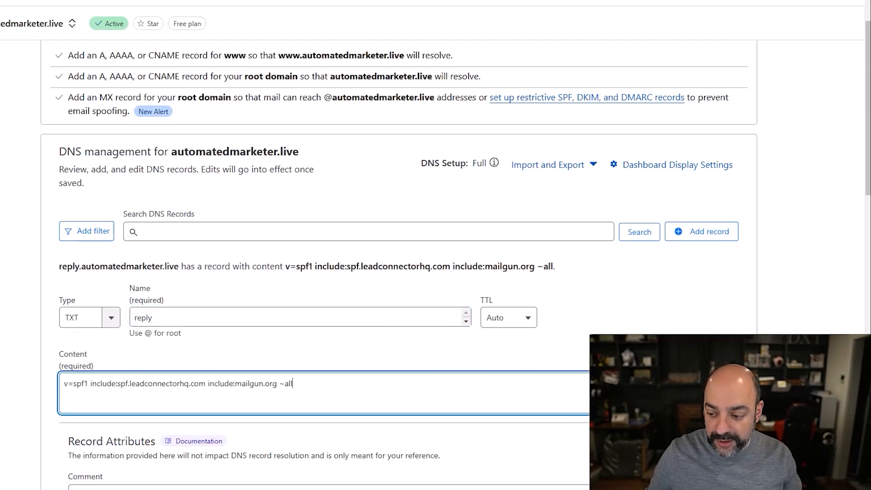
scroll(565, 312, "down", 1)
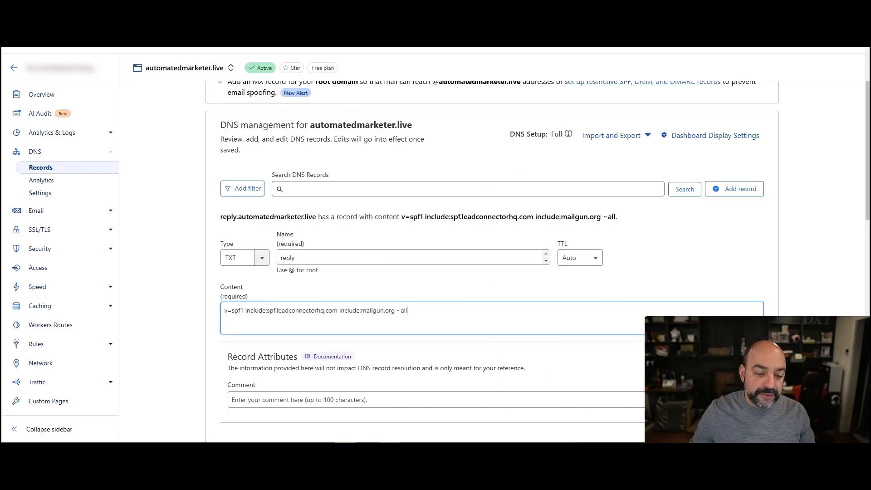
left_click(271, 309)
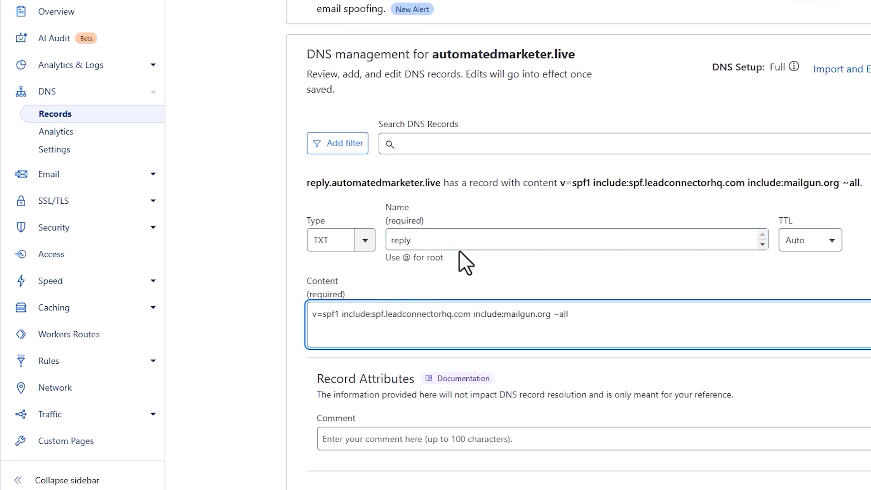
left_click_drag(319, 271, 274, 275)
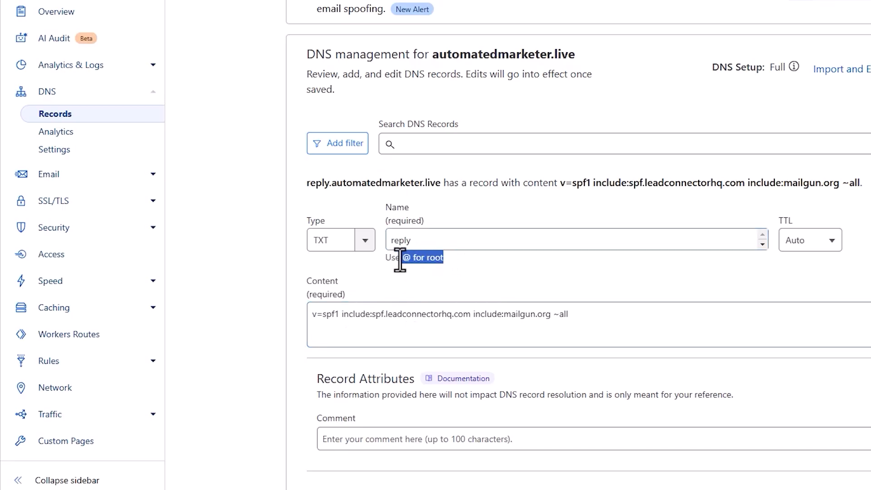
left_click_drag(401, 260, 382, 264)
scroll(496, 300, "down", 1)
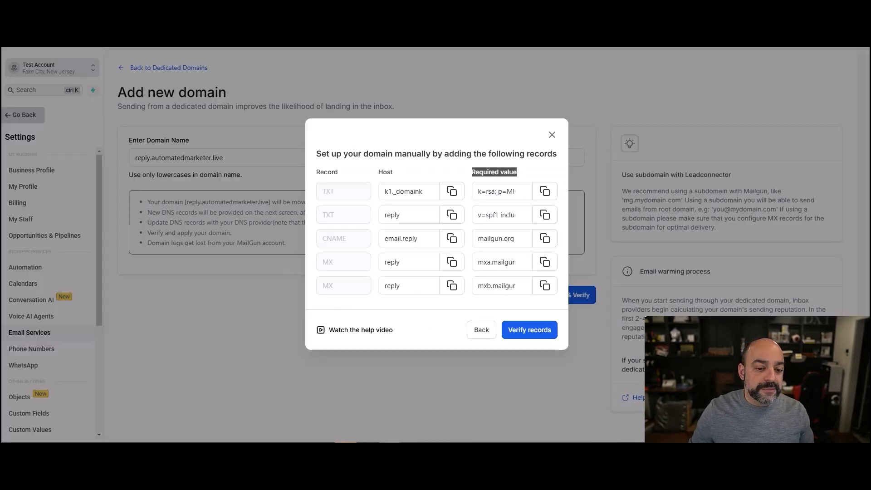
left_click(413, 246)
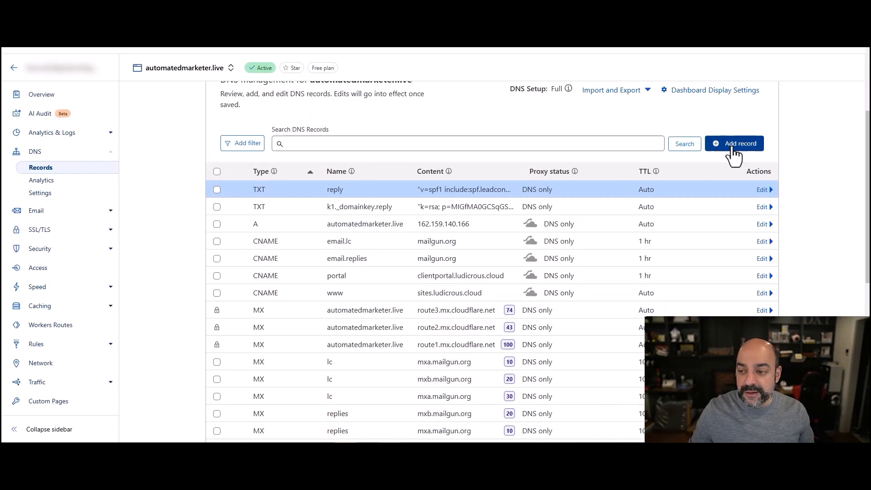
- Start a new CNAME record named email.reply in Cloudflare
left_click(734, 144)
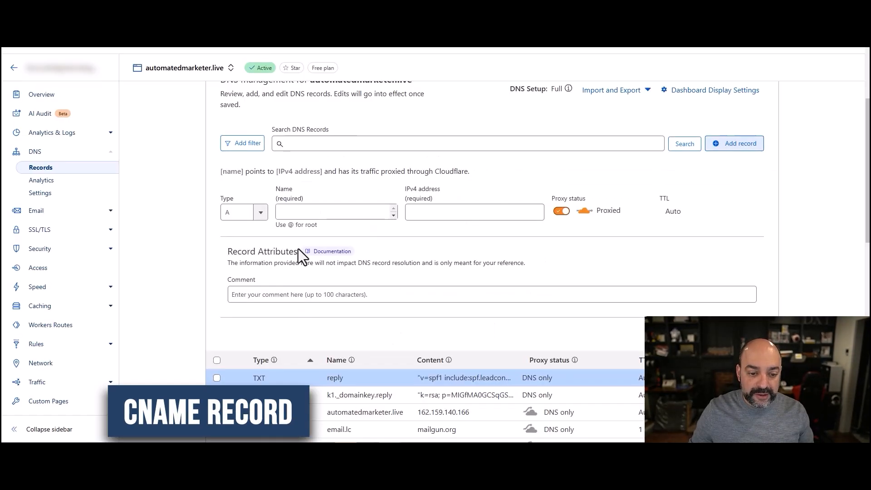
left_click(260, 213)
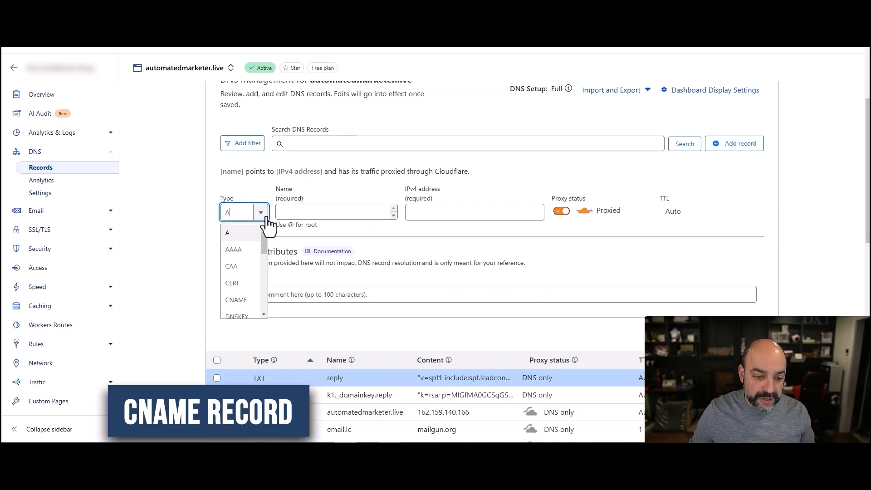
left_click(247, 302)
left_click(363, 212)
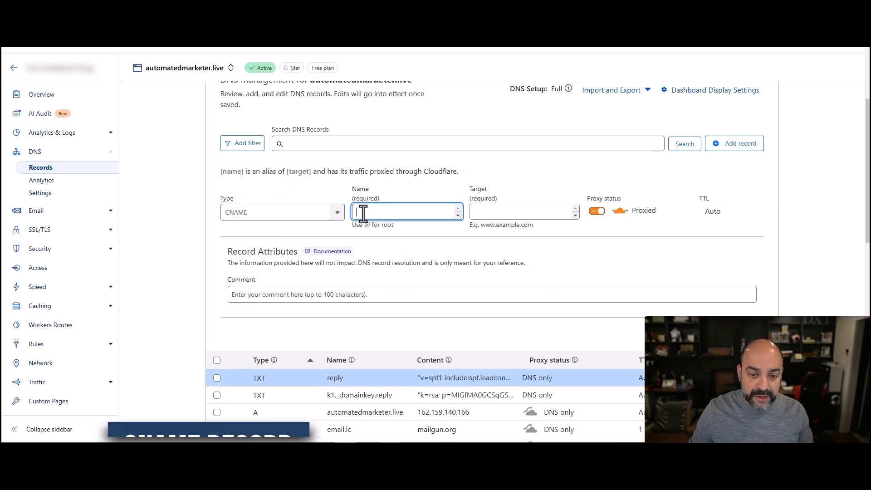
key("ctrl+v")
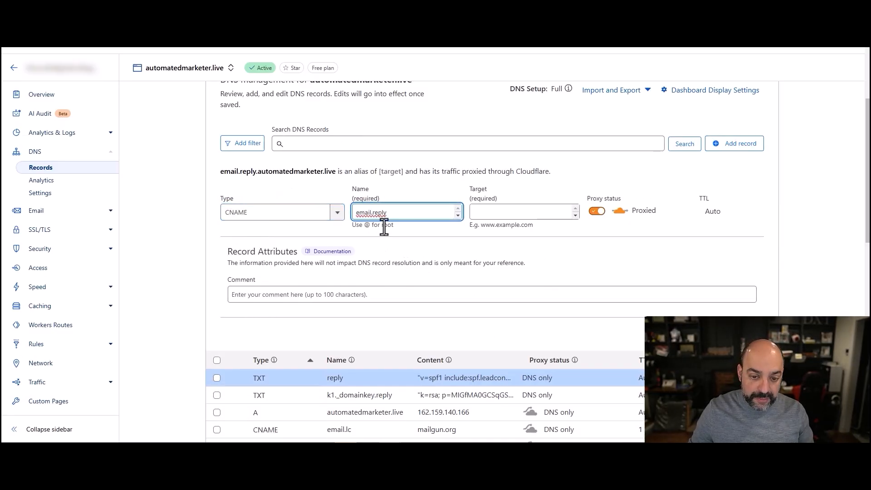
- Point it to mailgun.org, set proxy status to DNS only, and save
left_click(323, 10)
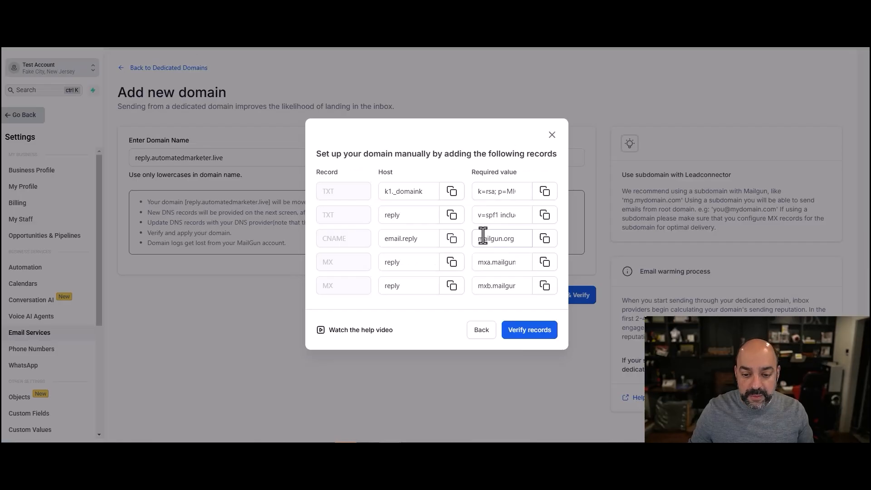
left_click(422, 9)
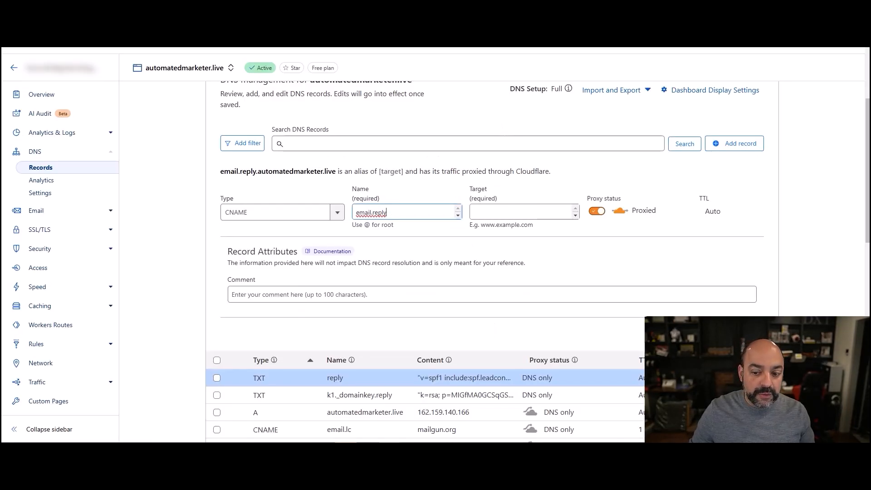
left_click(535, 211)
key("ctrl+v")
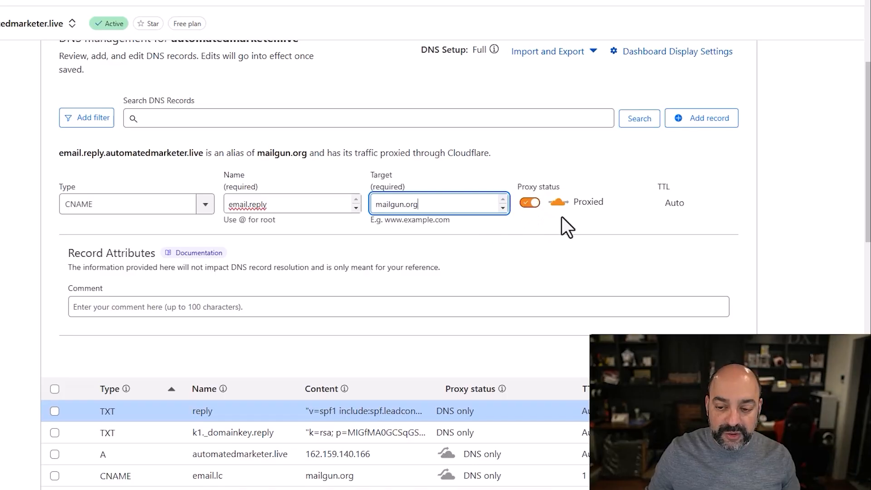
left_click(531, 205)
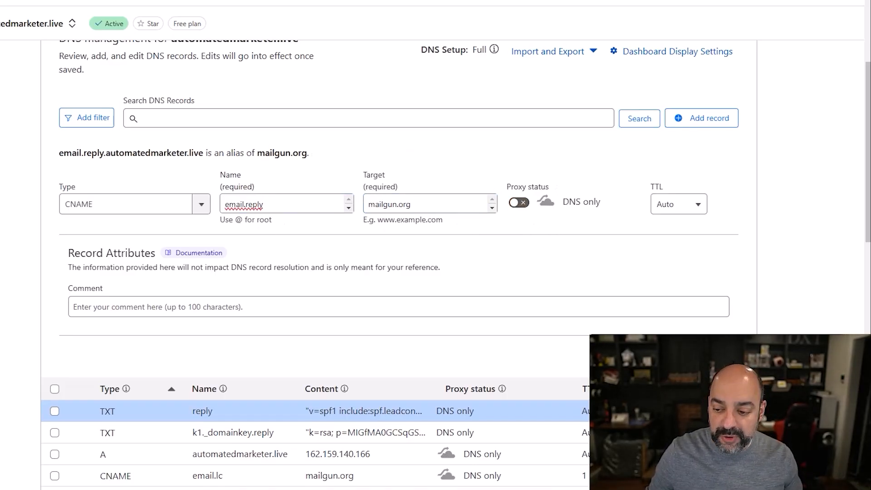
left_click(722, 357)
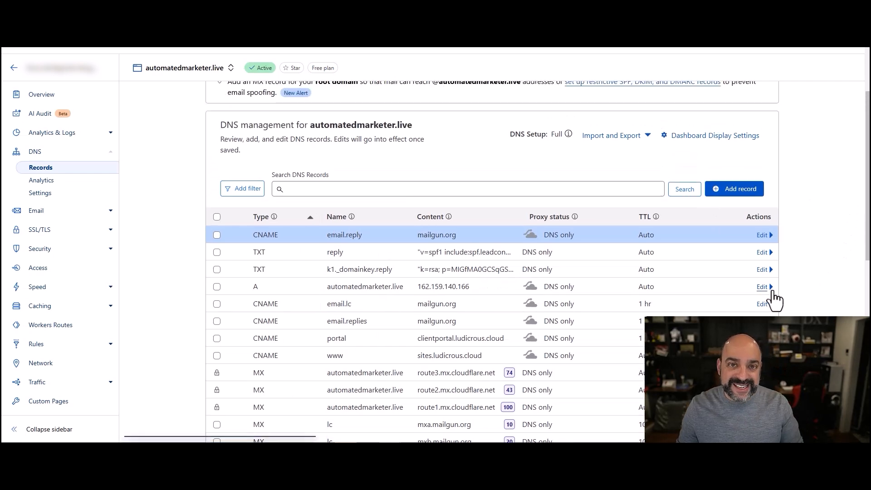
scroll(749, 282, "up", 2)
scroll(758, 283, "down", 1)
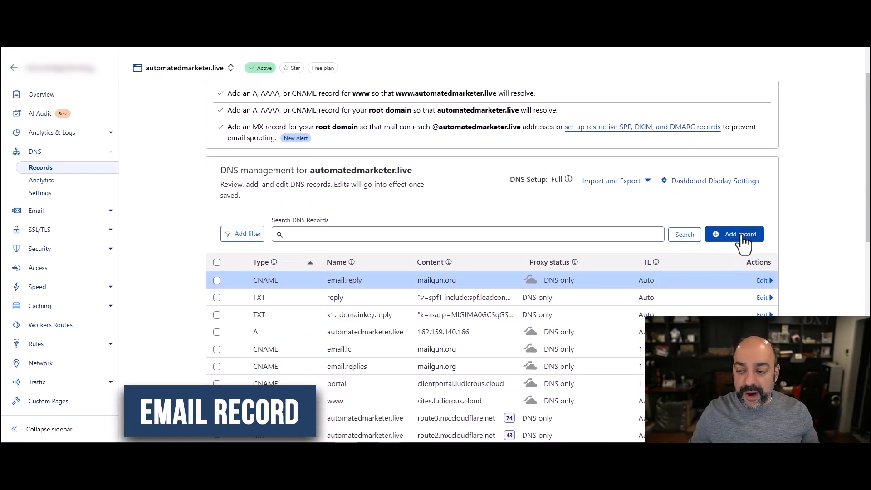
- Add an MX record reply pointing to mxa.mailgun.org with priority 10
left_click(740, 234)
left_click(254, 303)
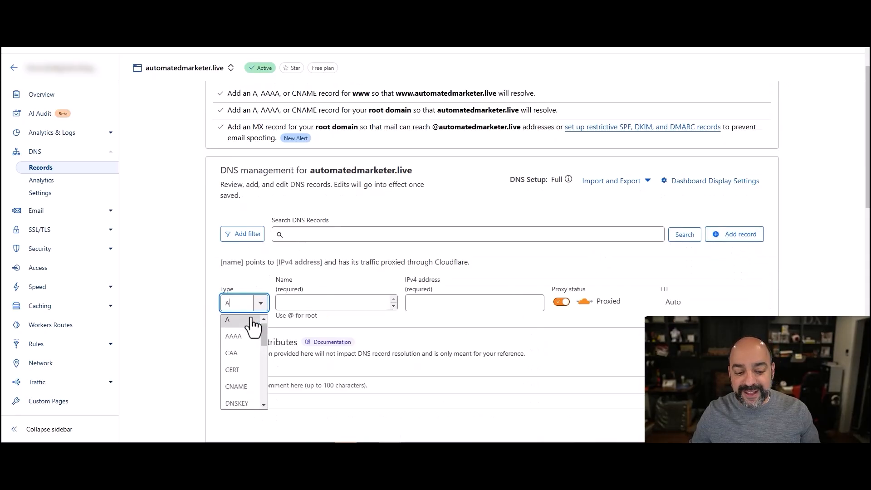
scroll(236, 395, "down", 3)
left_click(235, 389)
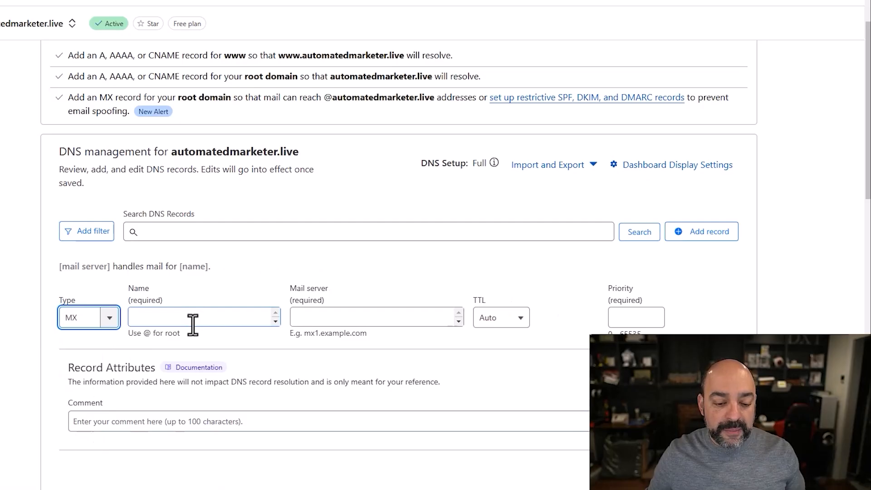
left_click(193, 324)
type("reply")
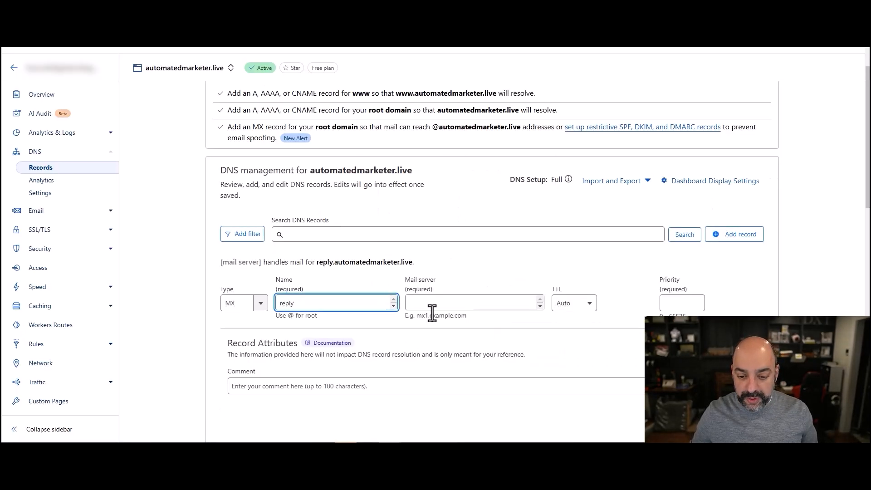
left_click(432, 302)
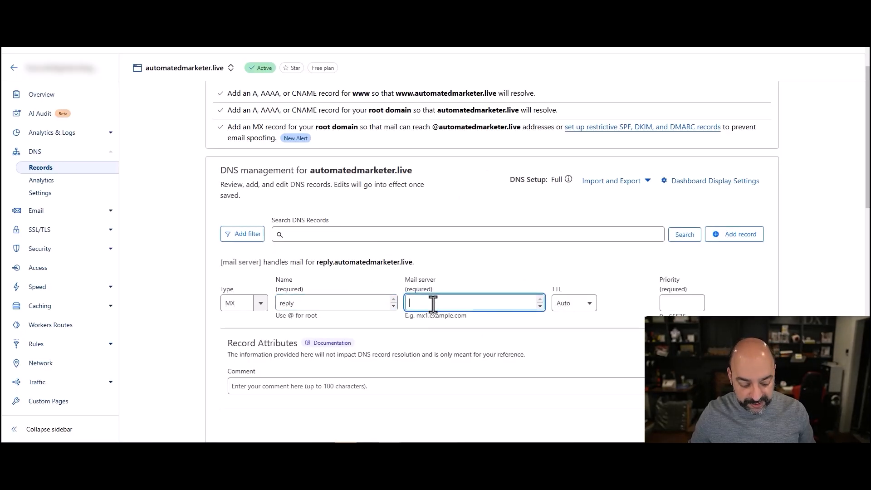
key("ctrl+v")
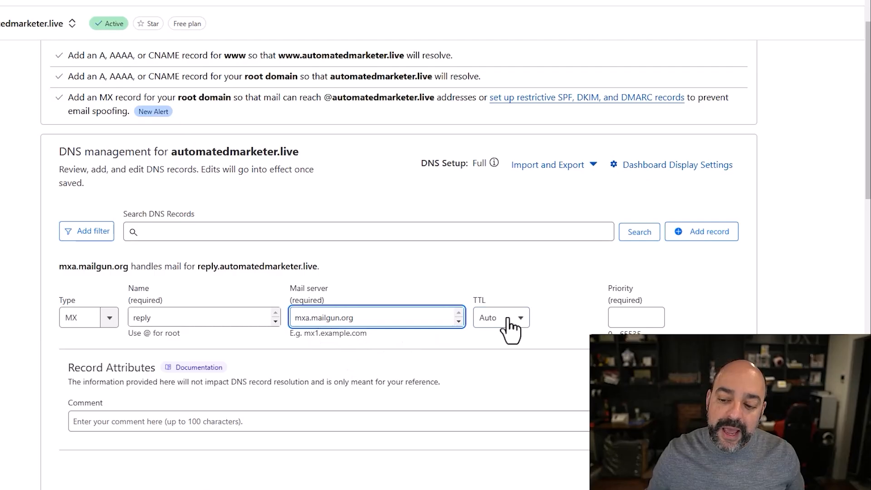
left_click(635, 317)
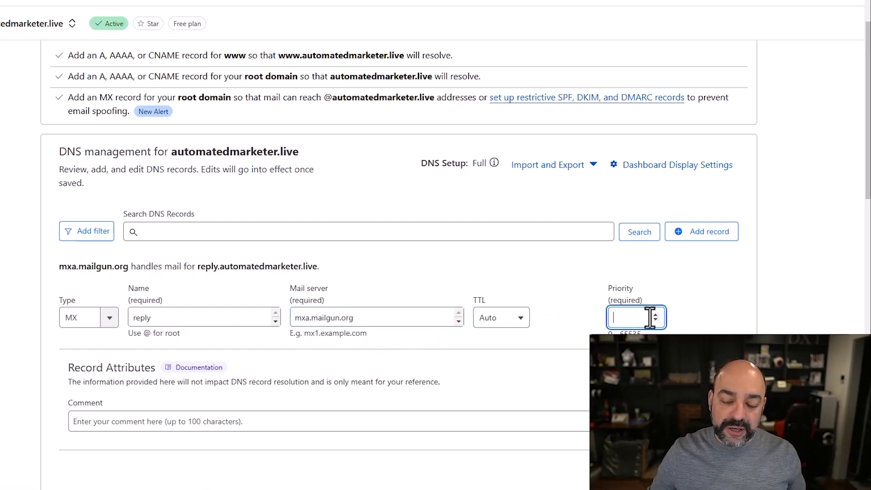
type("10")
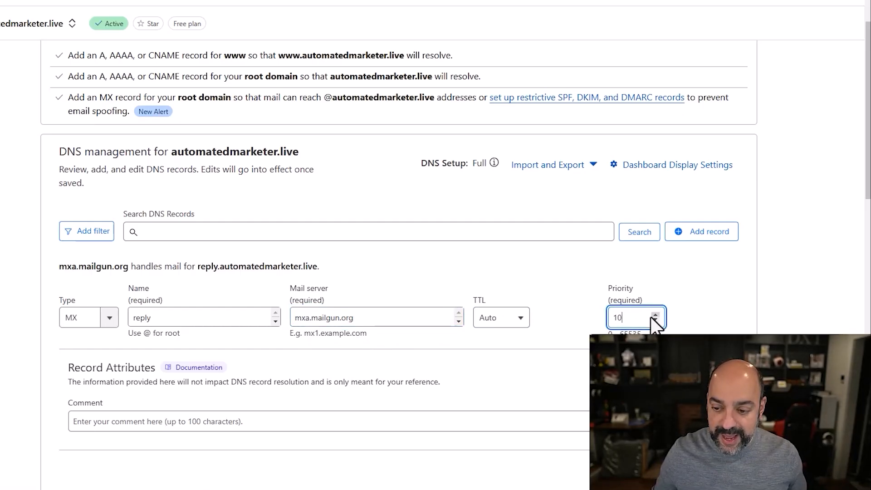
scroll(688, 310, "down", 1)
left_click(720, 415)
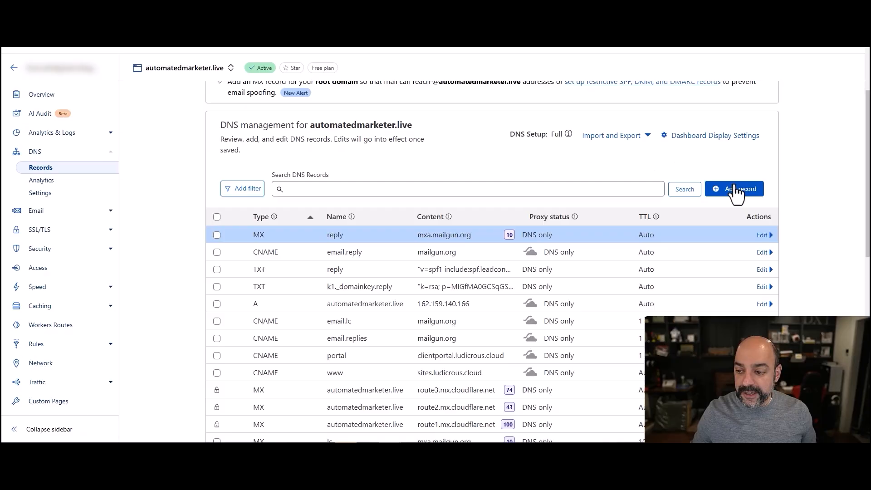
- Add a second MX record reply pointing to mxb.mailgun.org with priority 20
left_click(735, 190)
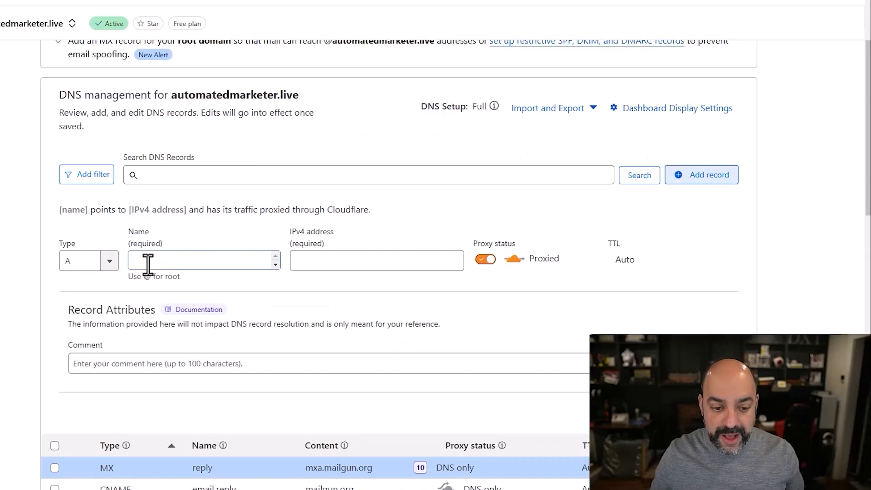
left_click(113, 265)
scroll(94, 346, "down", 3)
scroll(94, 349, "down", 1)
scroll(91, 356, "up", 1)
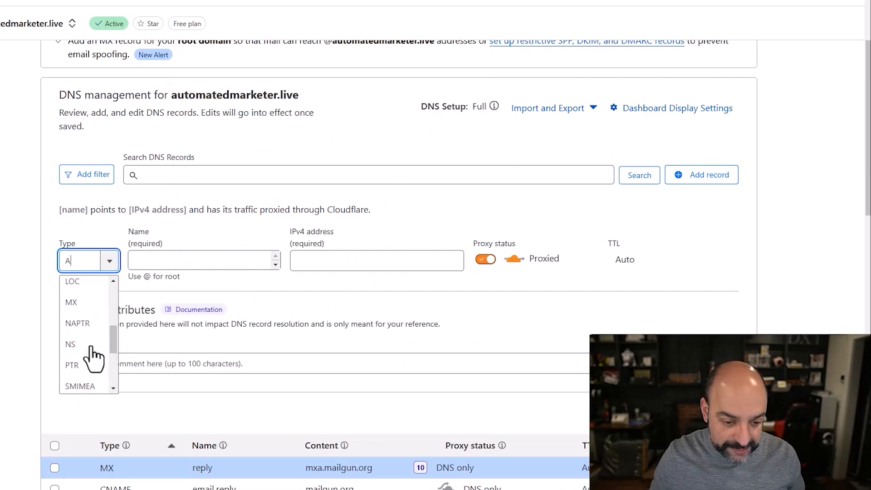
left_click(75, 301)
left_click(175, 262)
key("ctrl+v")
left_click(402, 260)
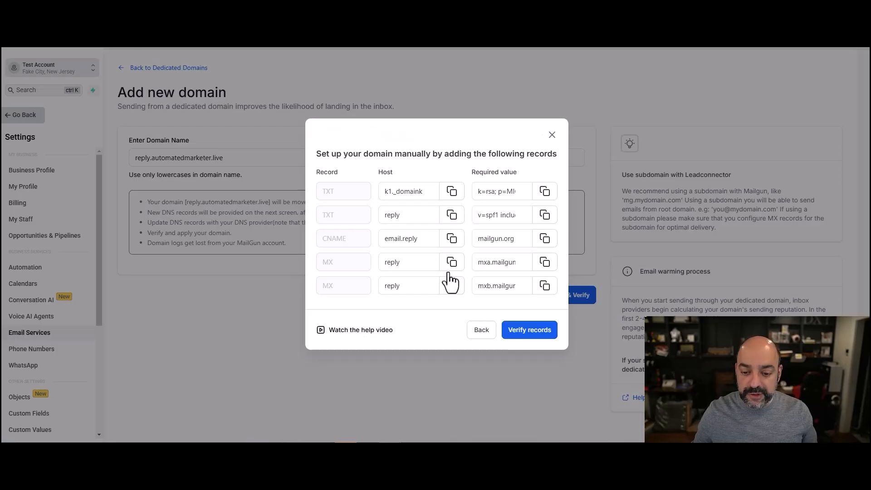
left_click(545, 285)
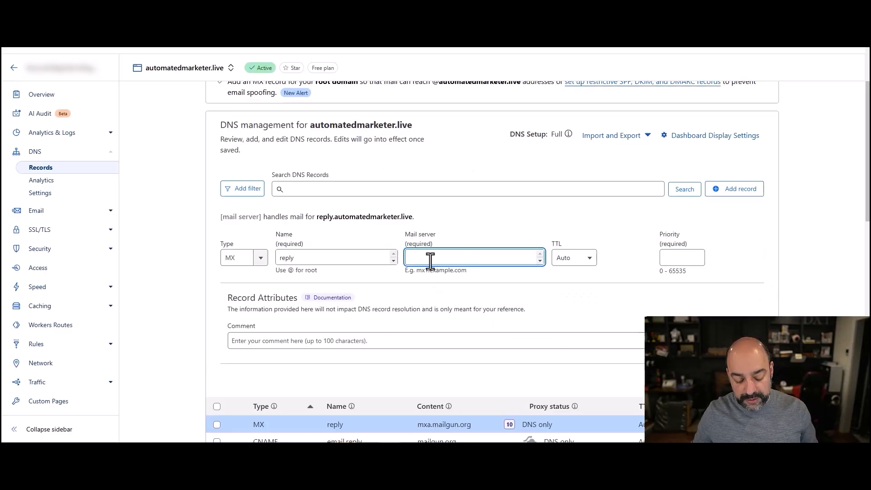
key("ctrl+v")
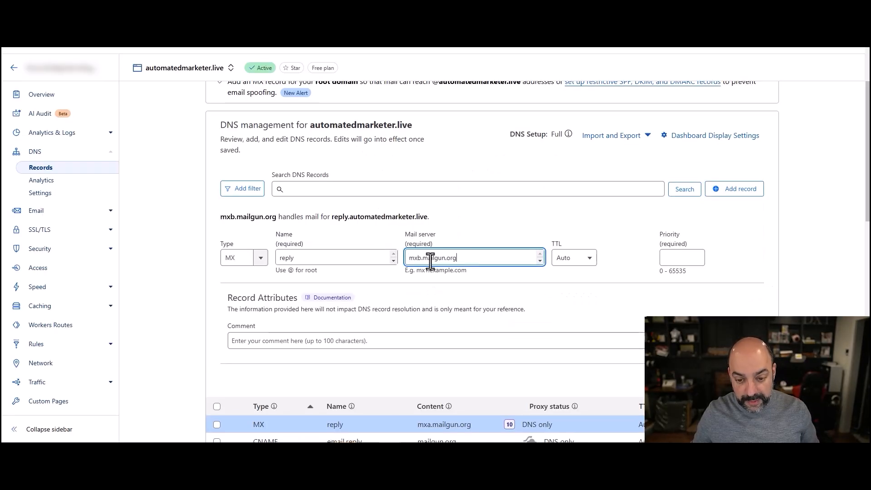
left_click(676, 258)
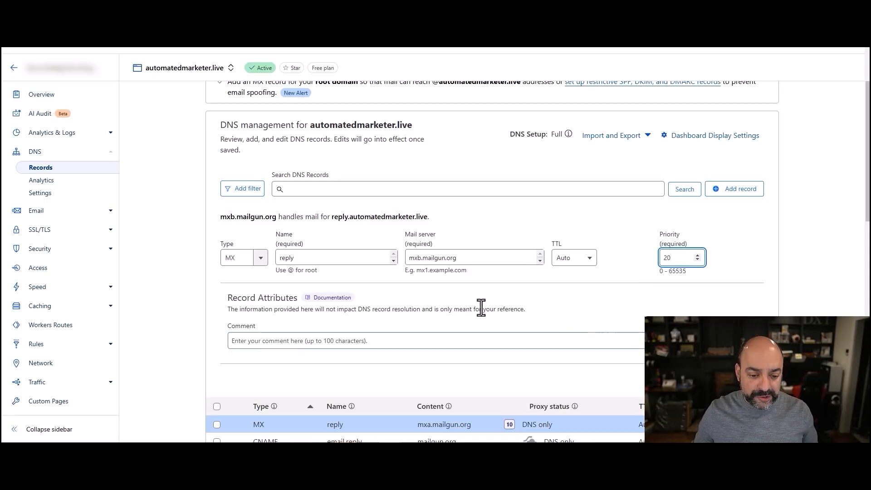
scroll(589, 315, "down", 1)
left_click(748, 335)
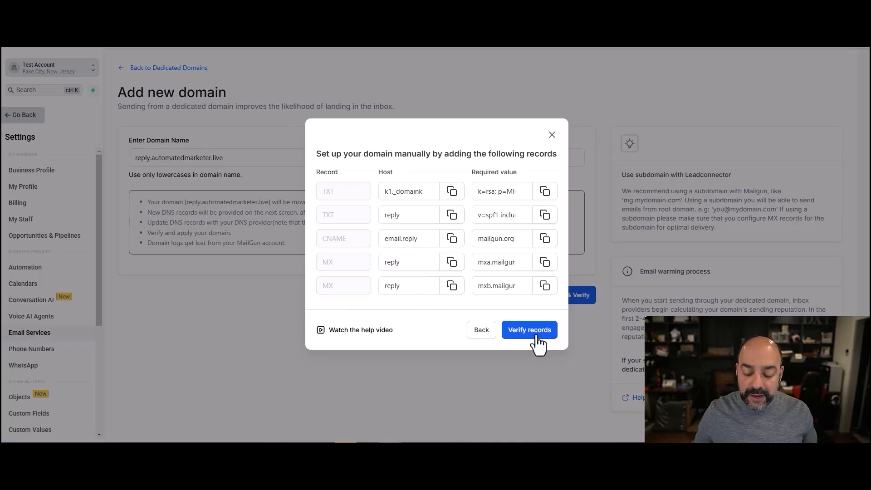
- Verify the DNS records, then select the still-unverified _dmarc.reply hostname
left_click(539, 330)
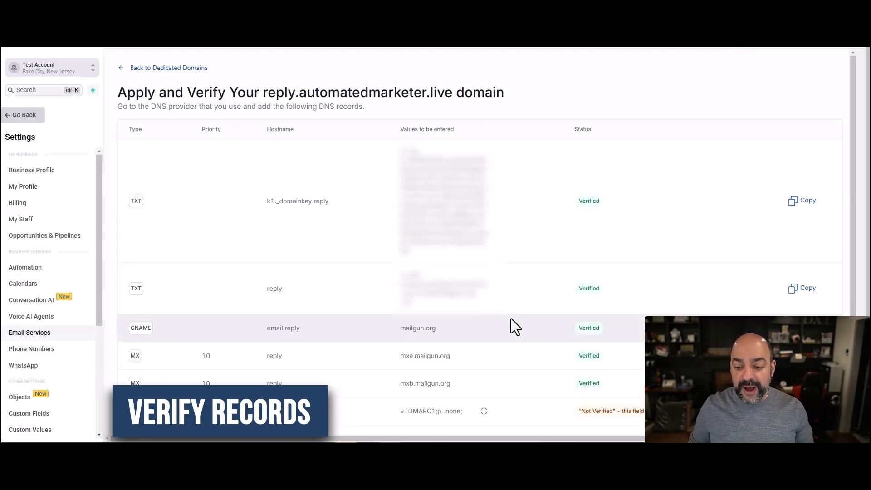
scroll(495, 325, "down", 1)
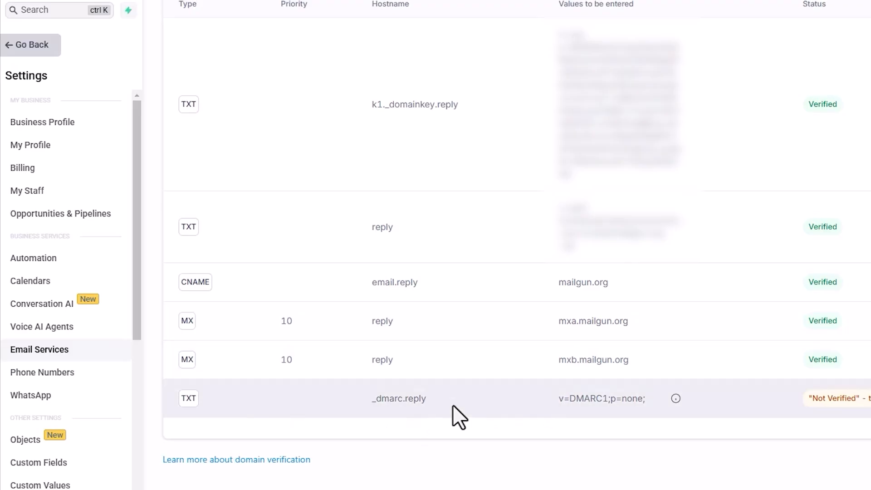
left_click_drag(428, 399, 376, 398)
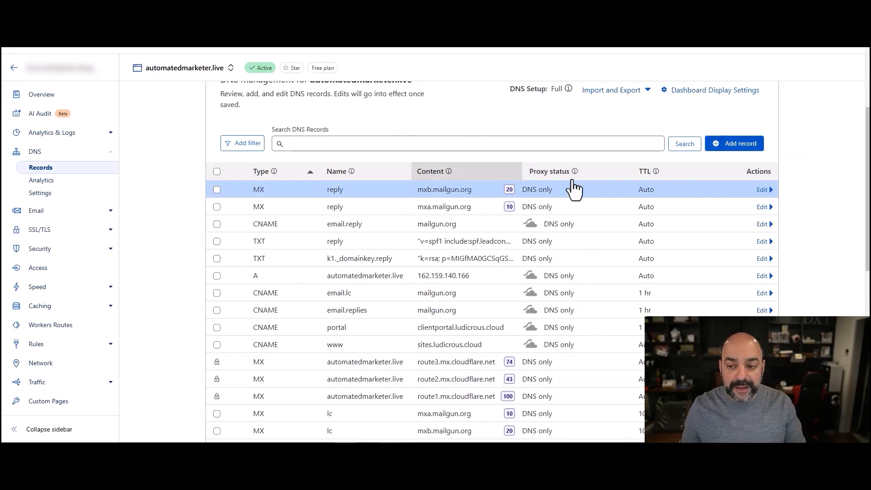
- Start a new TXT record in Cloudflare and copy _dmarc.reply from the CRM as its name
left_click(724, 148)
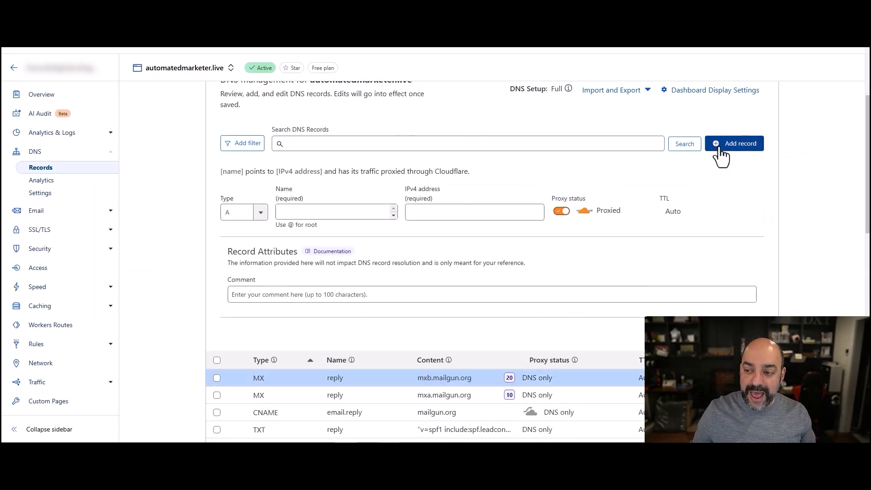
left_click(262, 215)
scroll(245, 254, "down", 5)
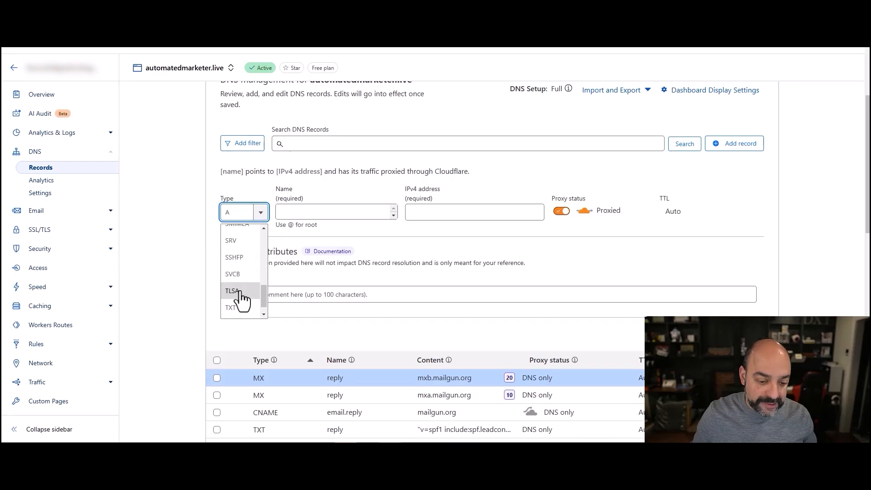
left_click(231, 308)
left_click(291, 214)
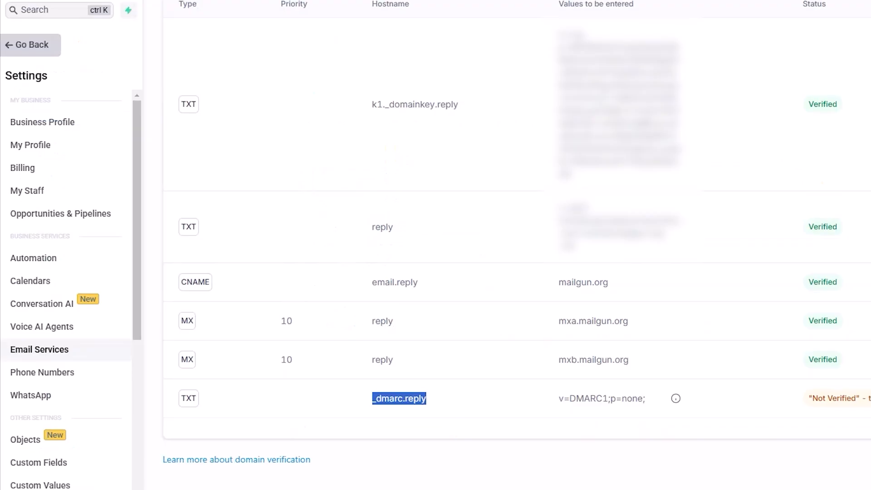
left_click(439, 400)
left_click_drag(440, 400, 375, 404)
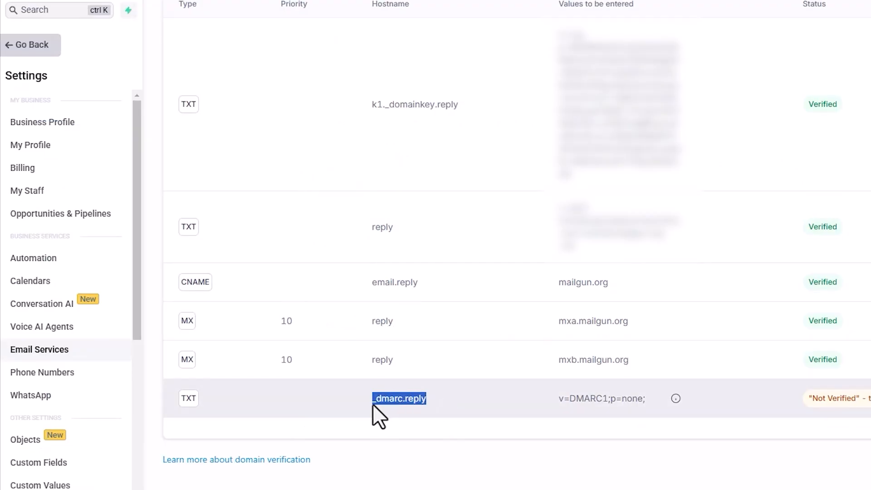
right_click(402, 400)
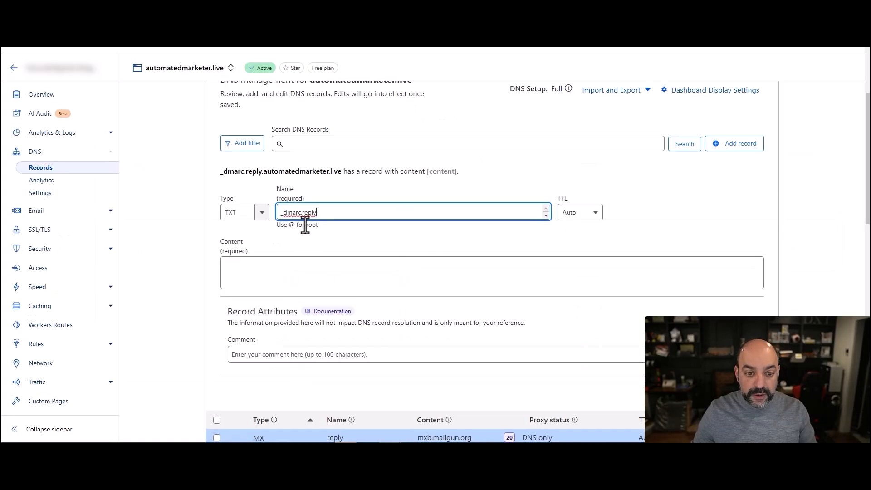
left_click(290, 262)
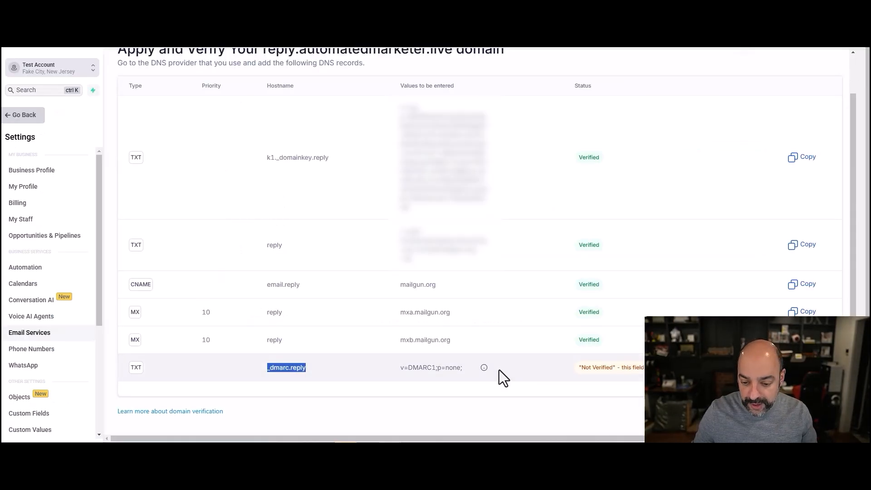
- Set the content to v=DMARC1;p=none; without the leading blank line and save the record
left_click(461, 371)
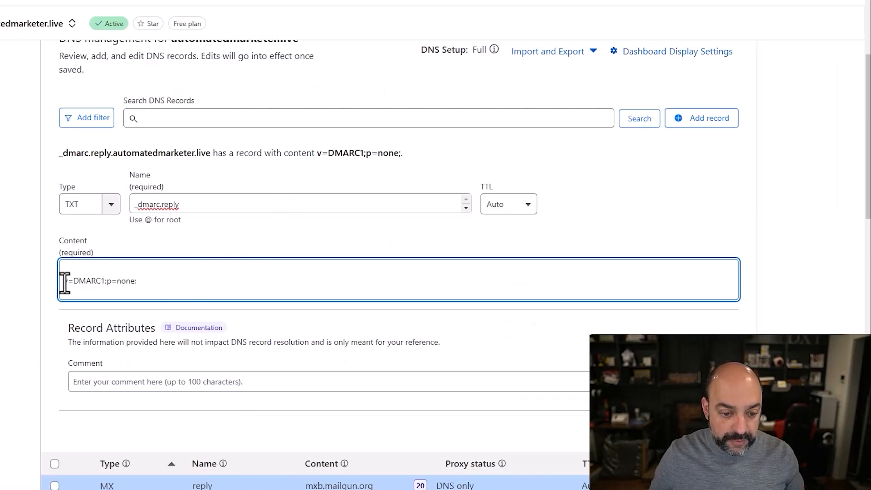
left_click(64, 283)
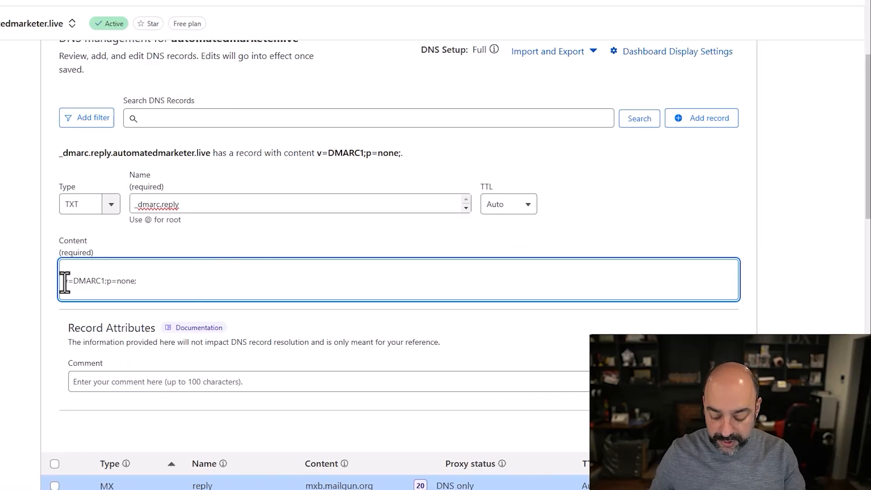
key("BackSpace")
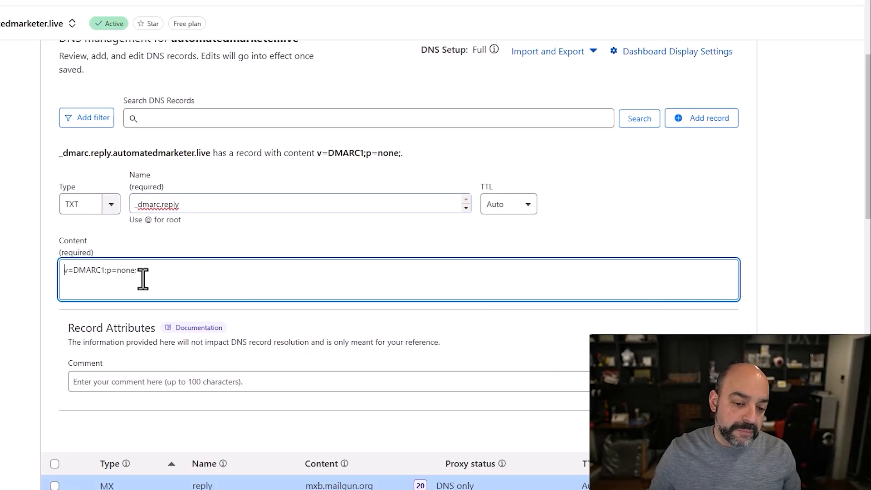
left_click(721, 431)
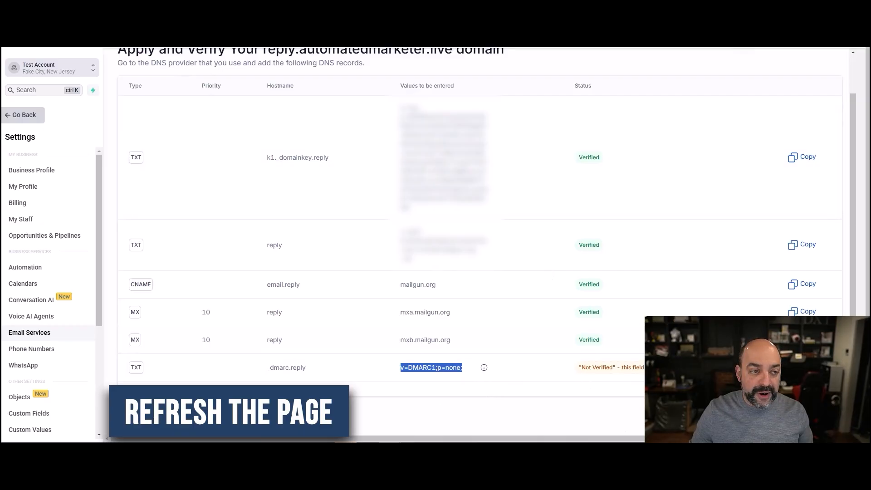
- Reload the CRM and open the Set Headers option for reply.automatedmarketer.live
key("F5")
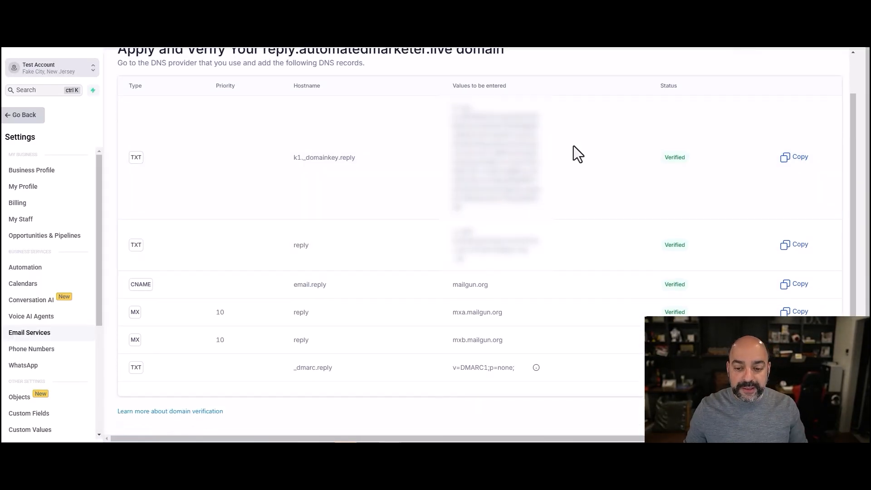
left_click(813, 412)
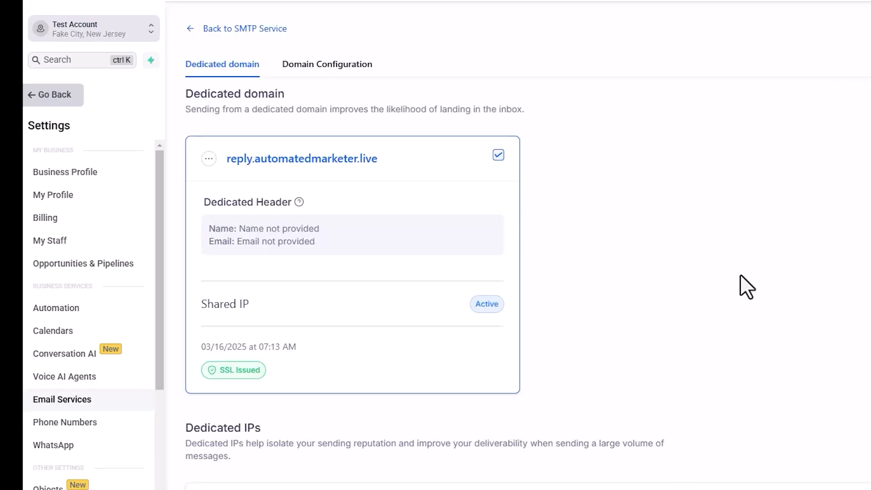
left_click(209, 159)
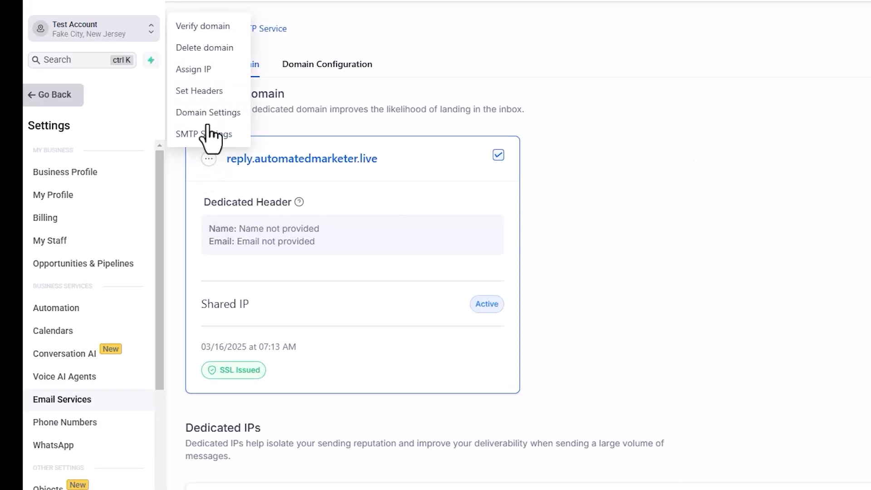
left_click(205, 93)
left_click(719, 269)
type("Nuno Tavares")
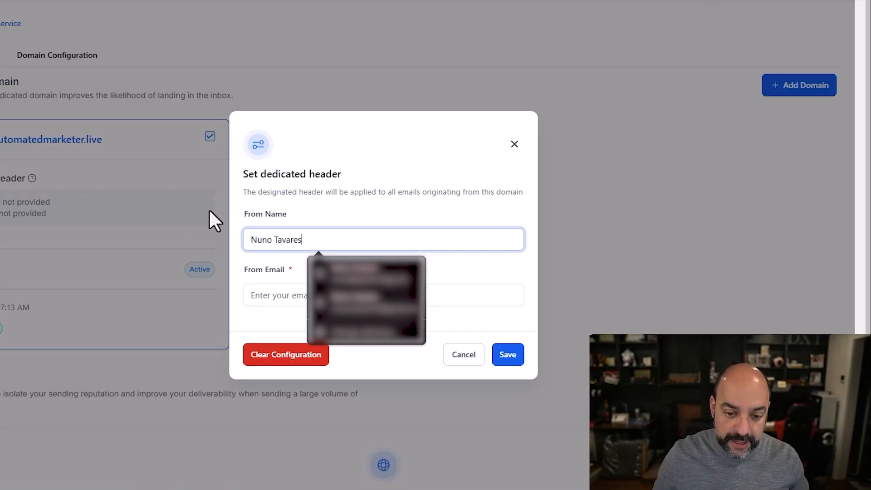
left_click(258, 303)
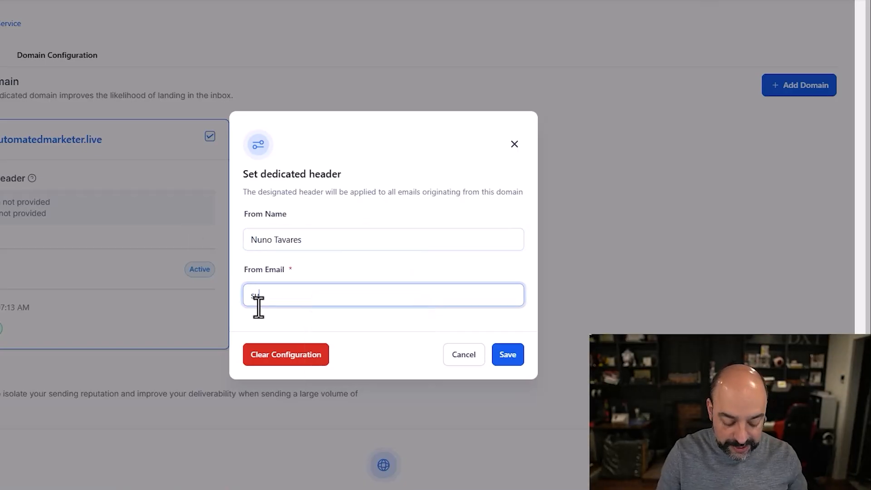
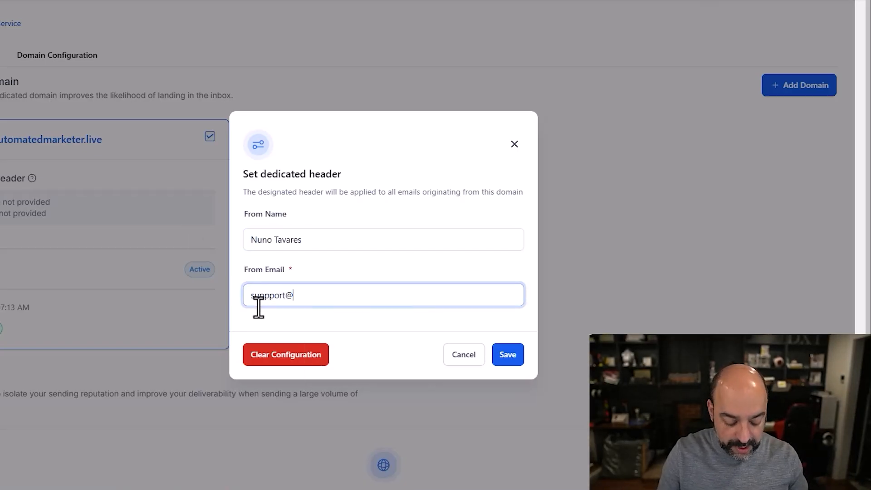
key("ctrl+v")
left_click_drag(418, 301, 280, 295)
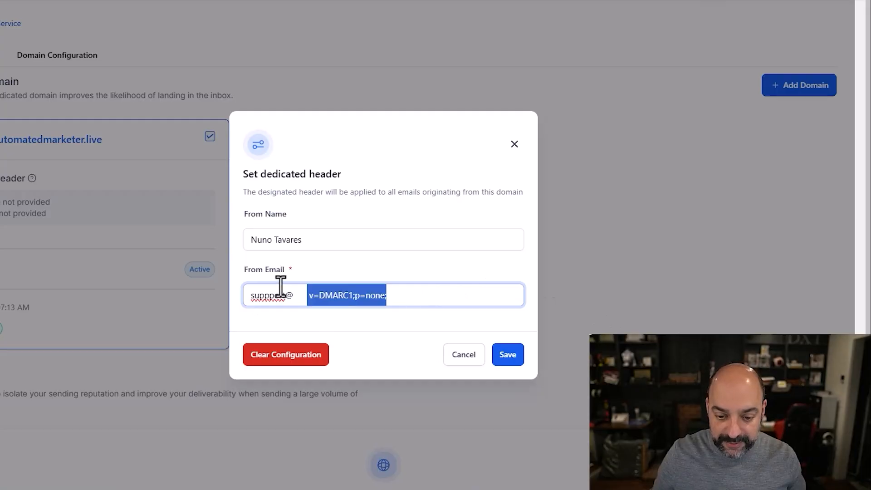
key("ctrl+v")
left_click(514, 359)
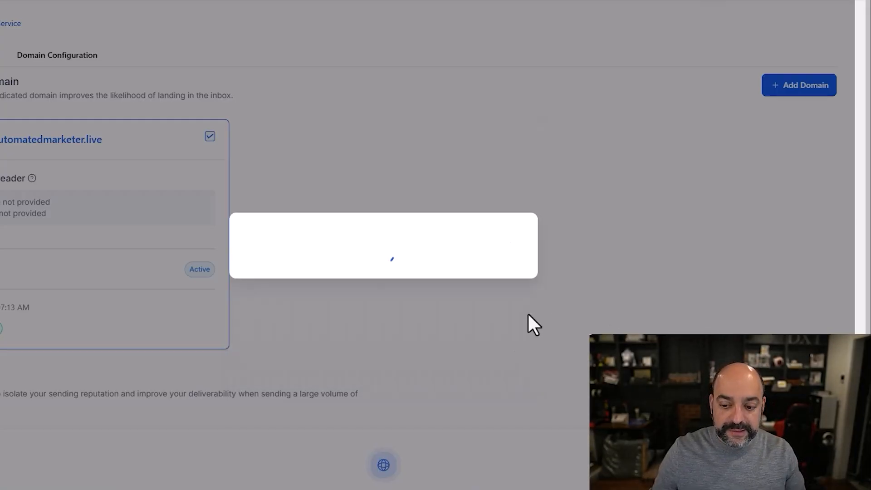